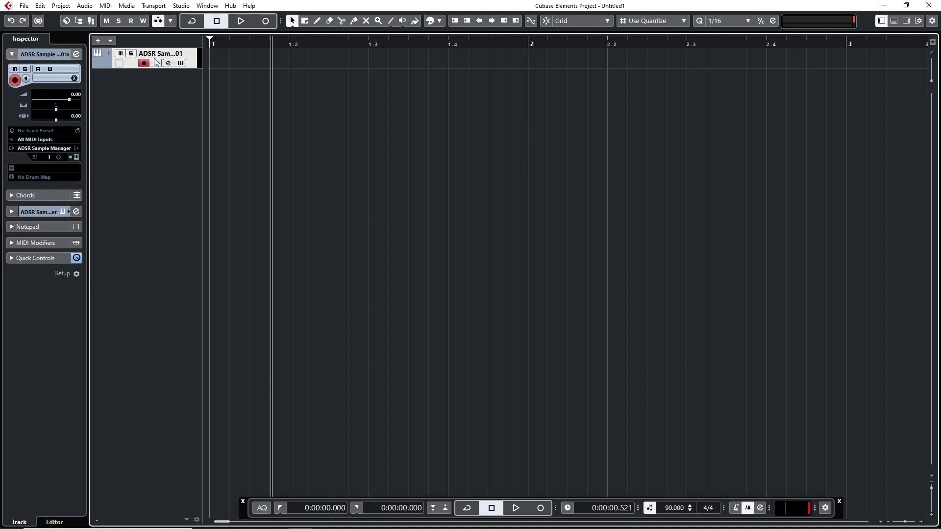
Step: Open the ADSR Sample Manager instrument and start adding a library, moving the folder browser fully into view
left_click(77, 158)
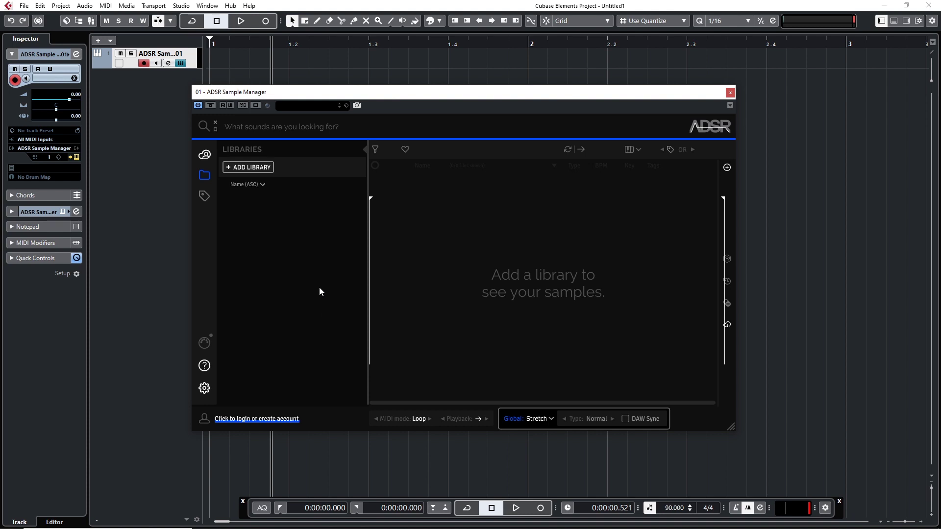
left_click(242, 167)
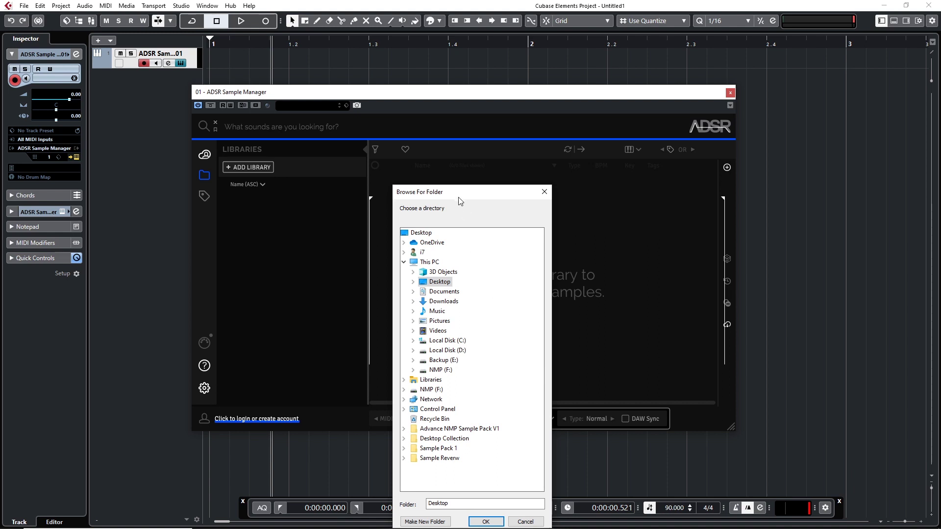
left_click_drag(458, 193, 446, 104)
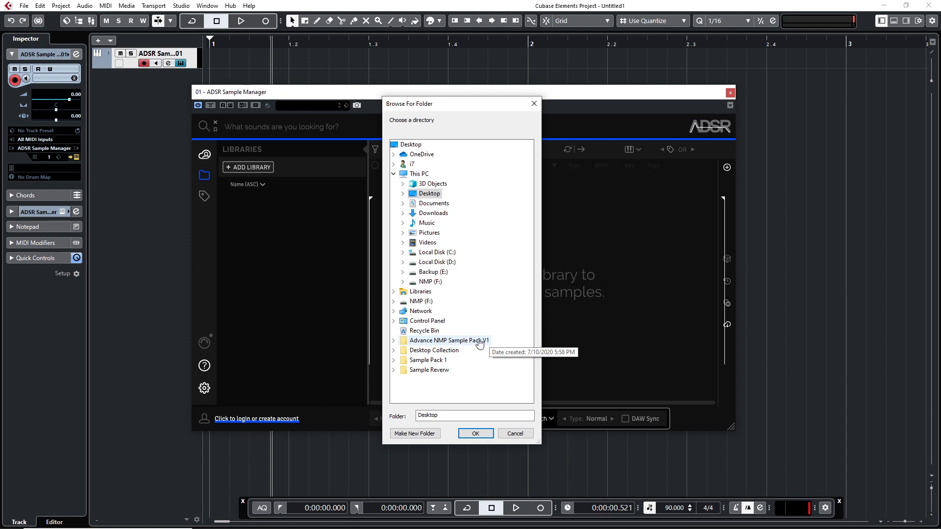
Step: Check the size and contents of the Advance NMP Sample Pack V1 folder in its properties
right_click(457, 346)
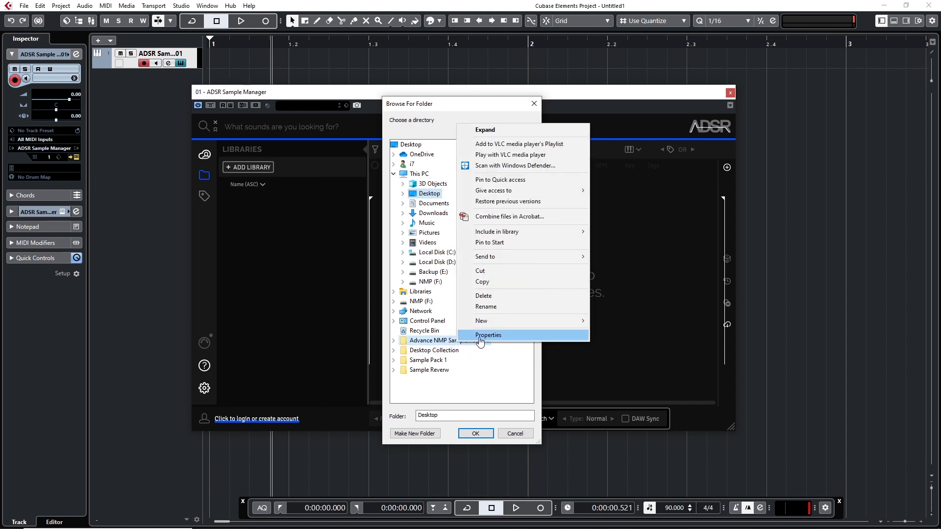
left_click(479, 337)
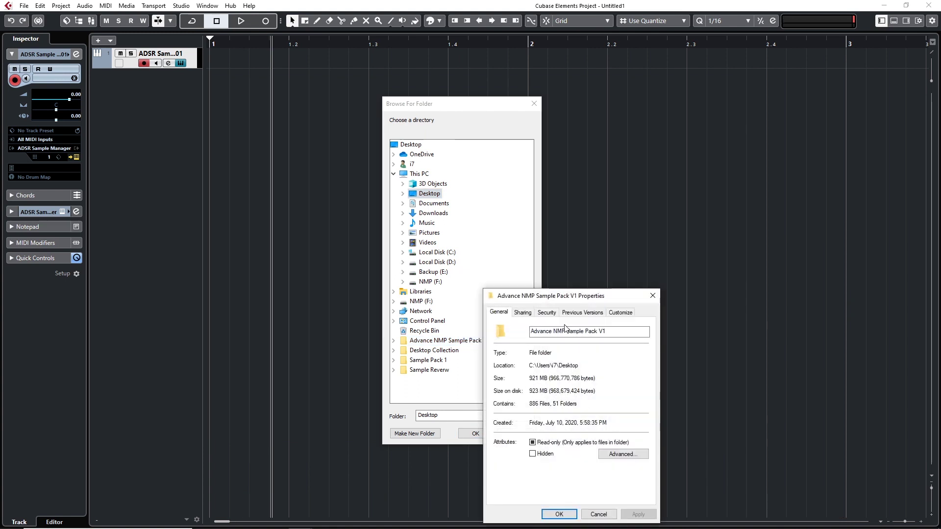
left_click_drag(557, 296, 526, 188)
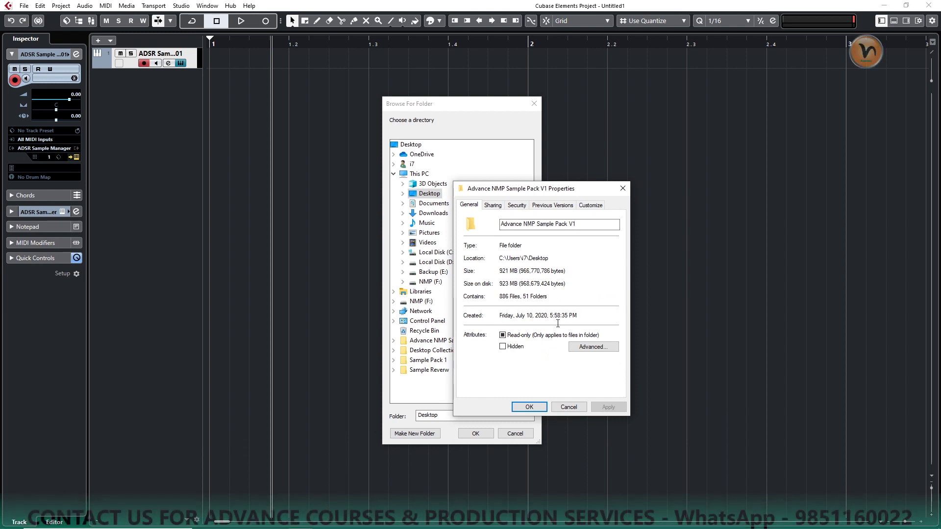
left_click(528, 407)
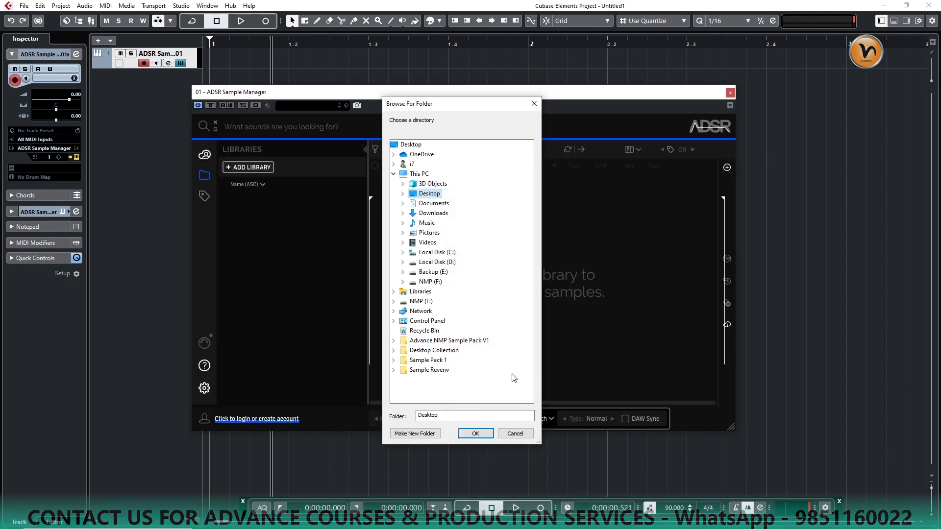
Step: Add the Advance NMP Sample Pack V1 folder as a library and accept the scan results
double_click(449, 341)
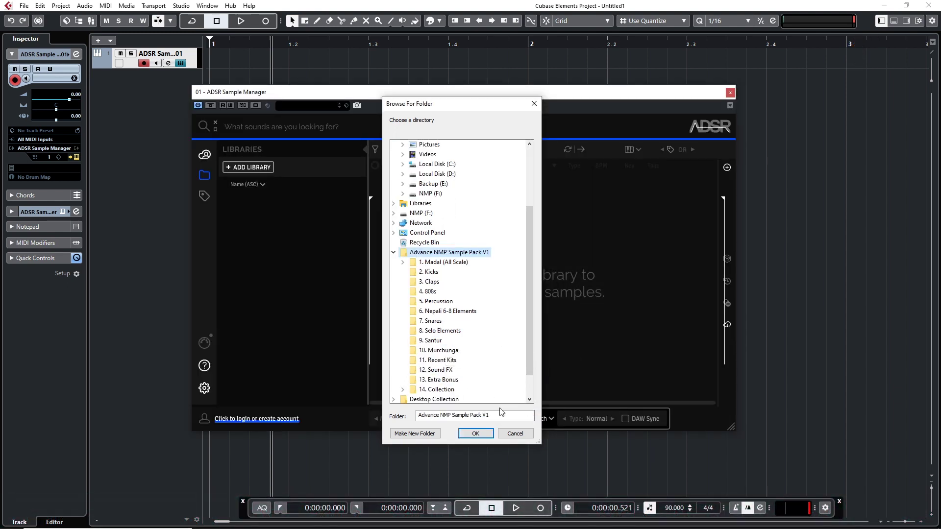
left_click(475, 433)
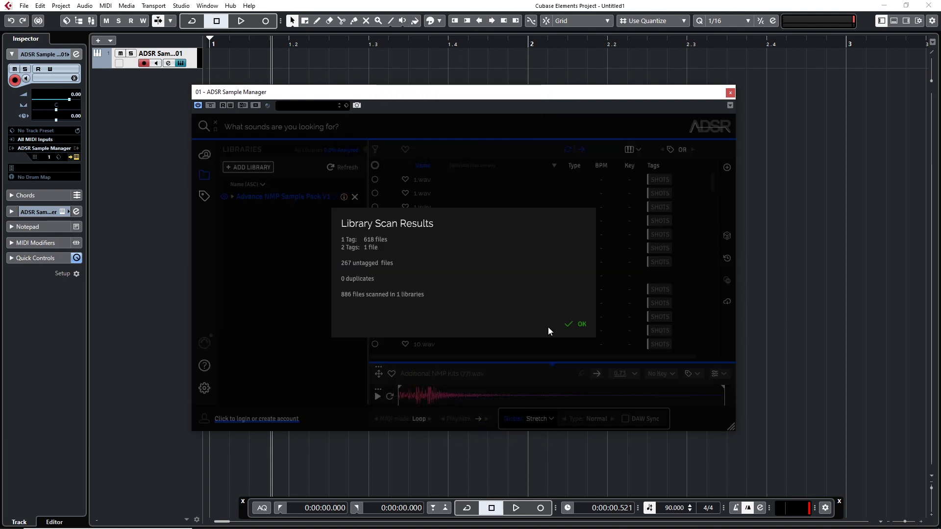
left_click(576, 325)
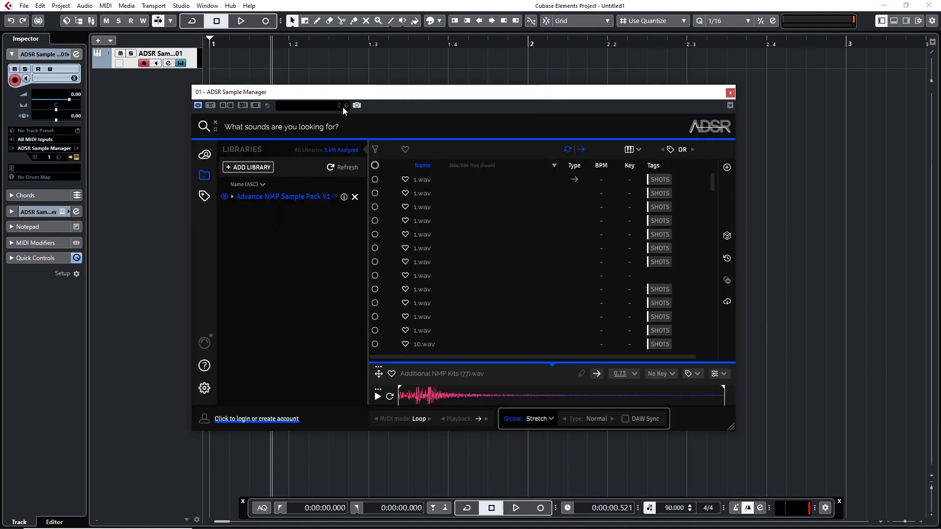
left_click_drag(340, 95, 354, 69)
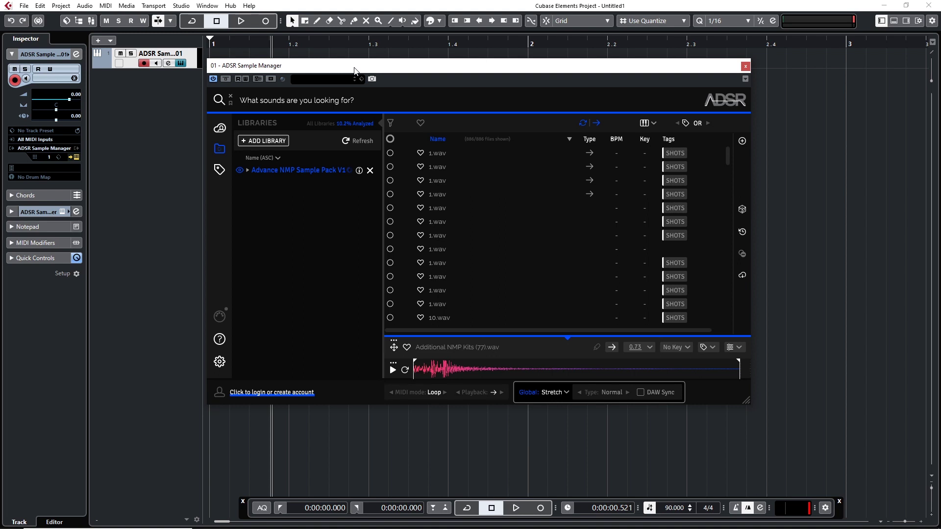
Step: Expand the sample pack down to Madal A inside 1. Madal (All Scale) and list its Loops folder
left_click(247, 170)
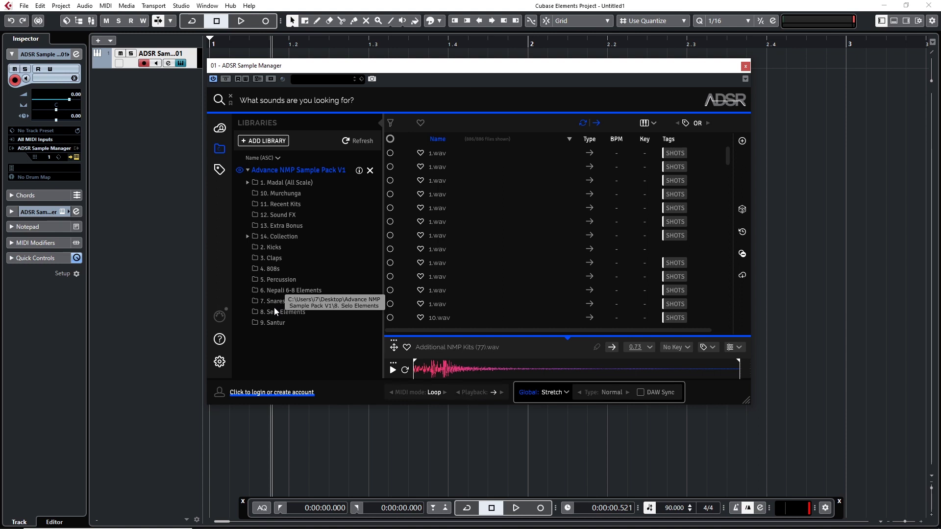
left_click(247, 183)
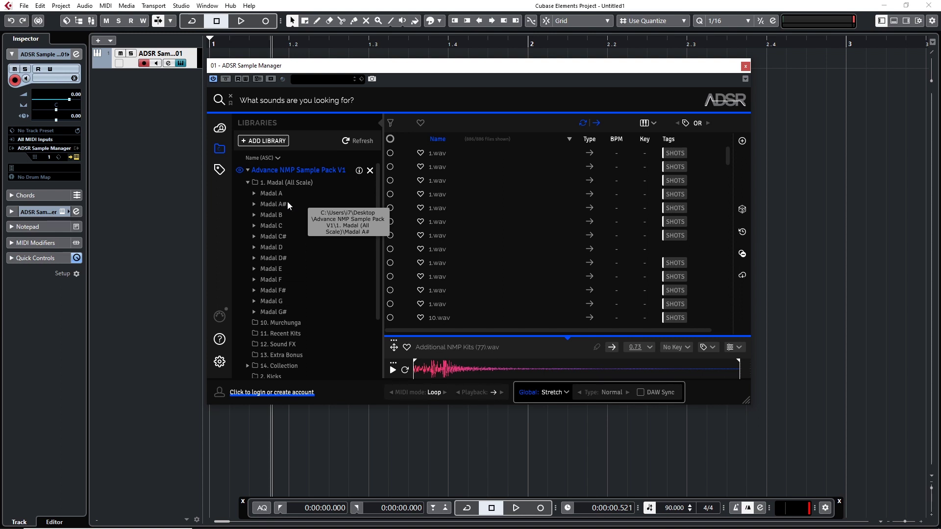
left_click(254, 193)
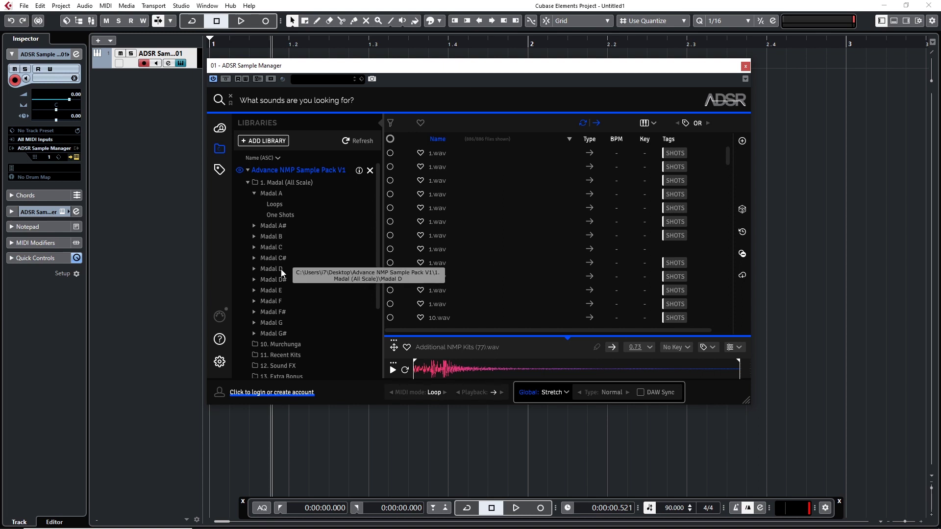
left_click(275, 204)
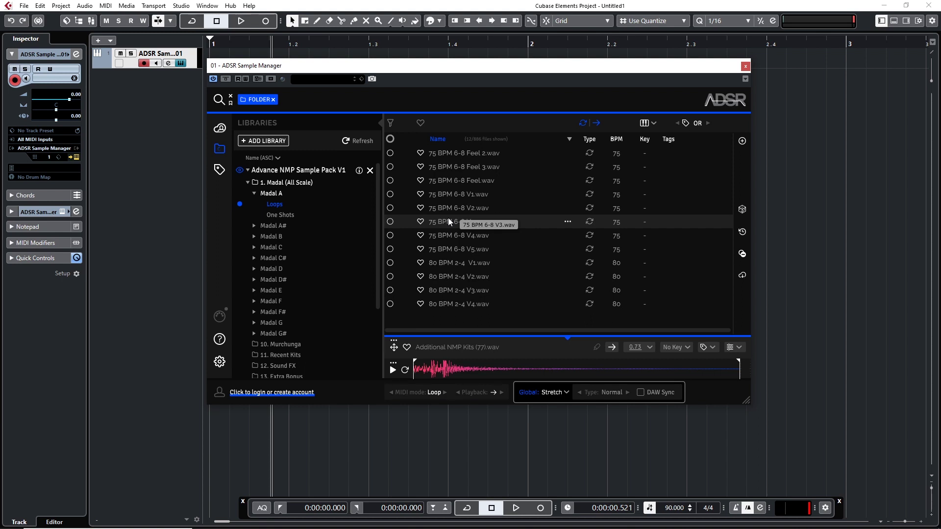
Step: Audition the Madal A loops 75 BPM 6-8 V5, 75 BPM 6-8 V4, 80 BPM 2-4 V2 and 80 BPM 2-4 V3
left_click(439, 248)
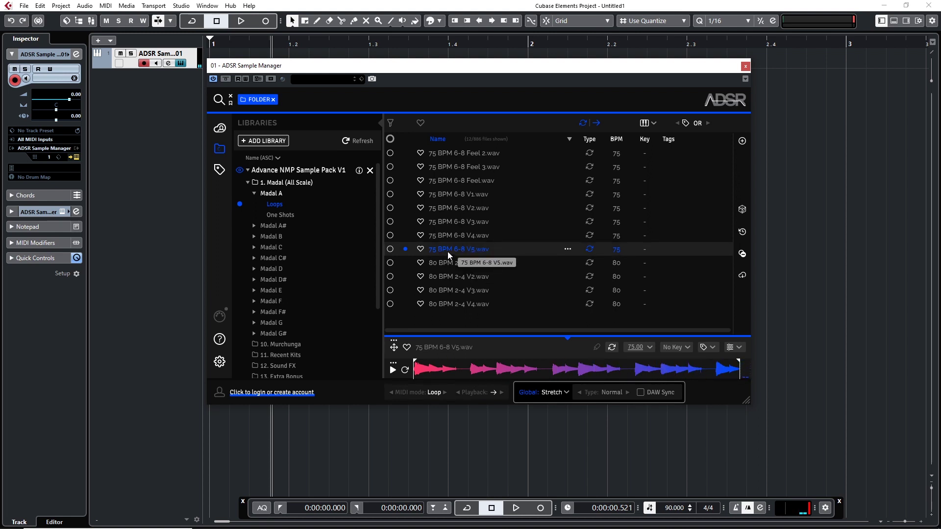
left_click(448, 252)
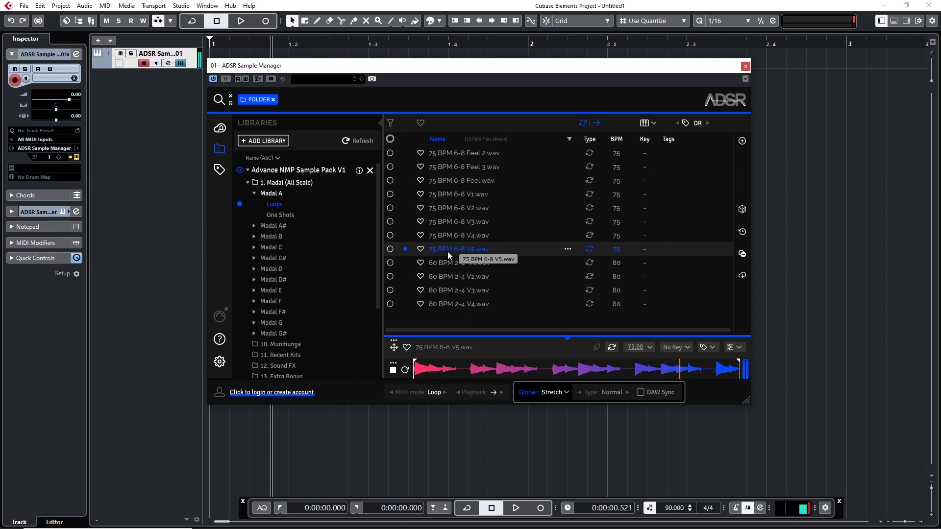
left_click(446, 240)
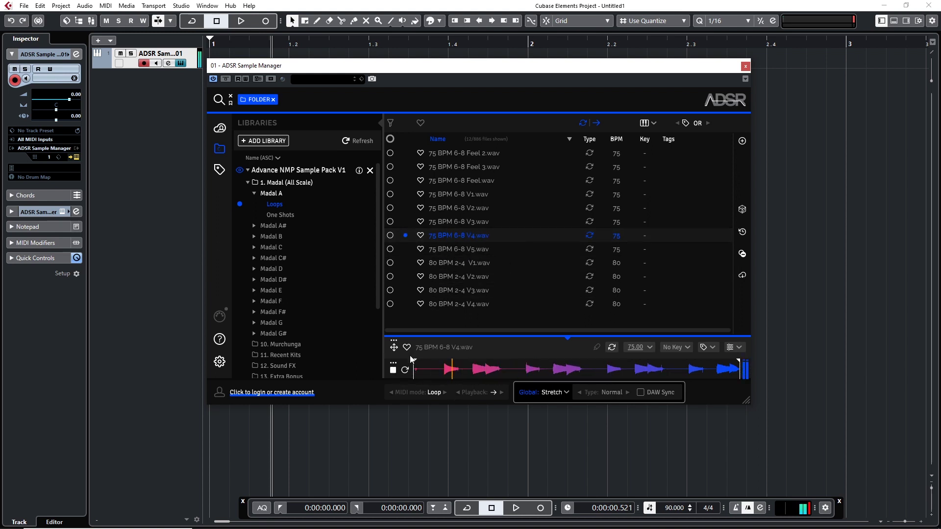
left_click(393, 371)
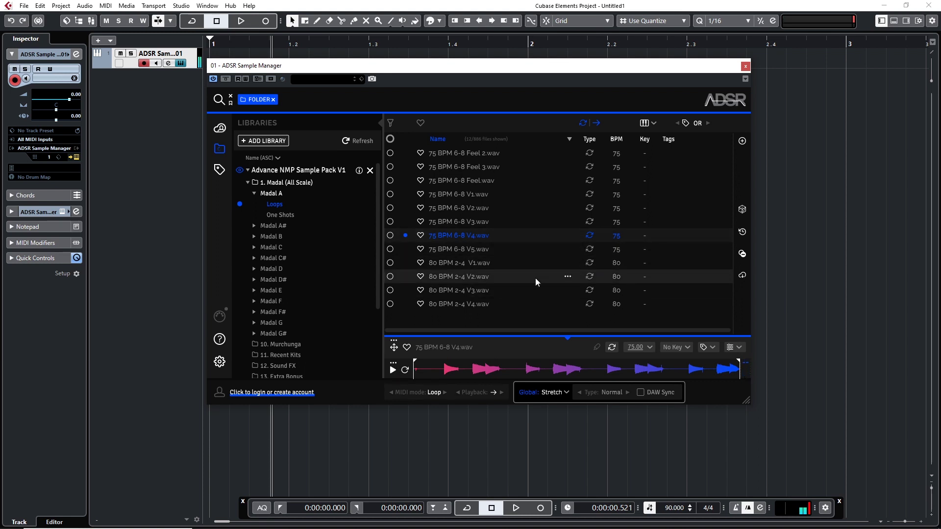
left_click(451, 276)
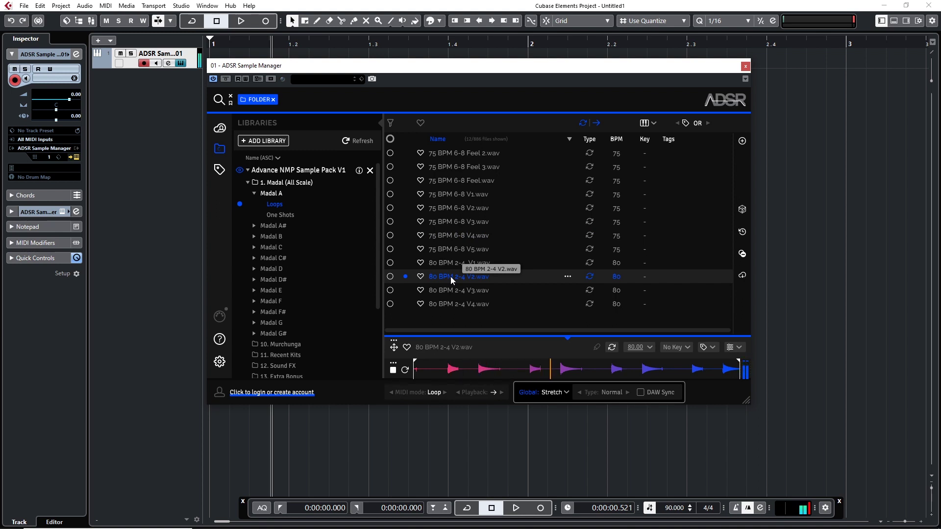
left_click(393, 370)
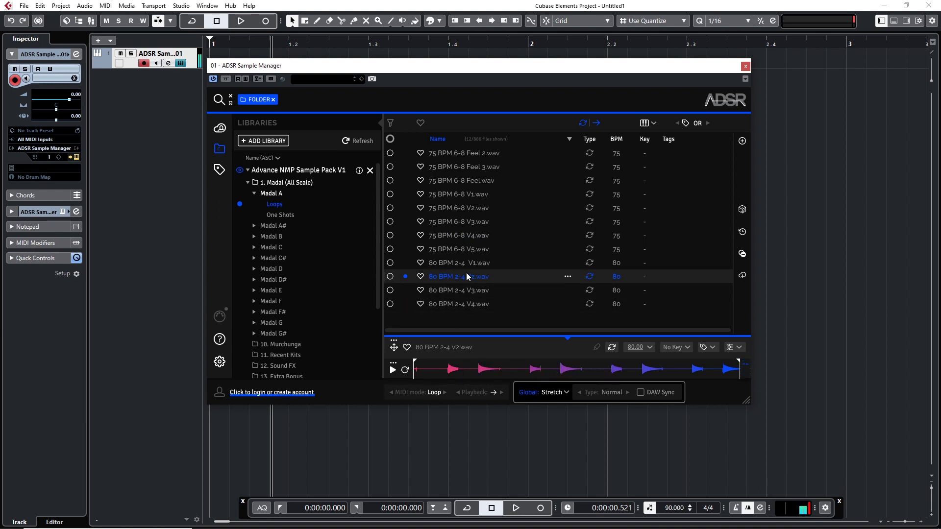
left_click(461, 293)
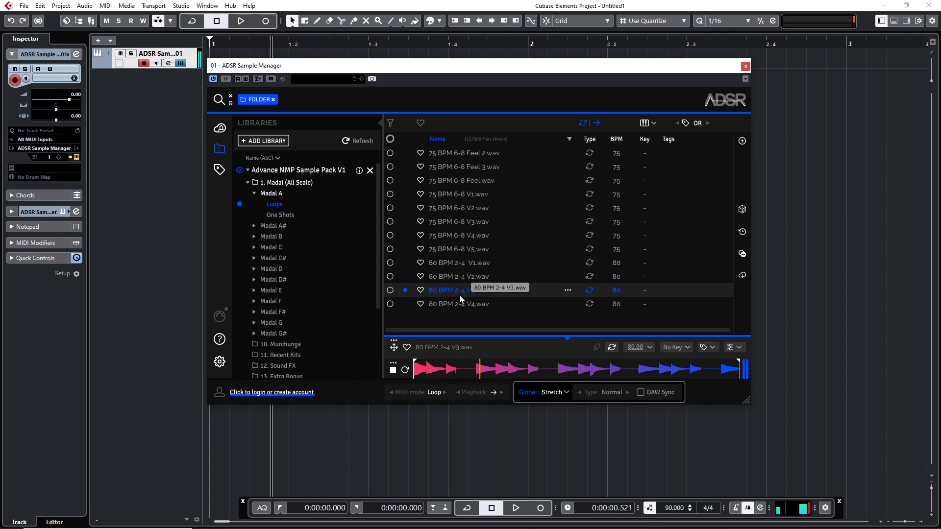
left_click(393, 370)
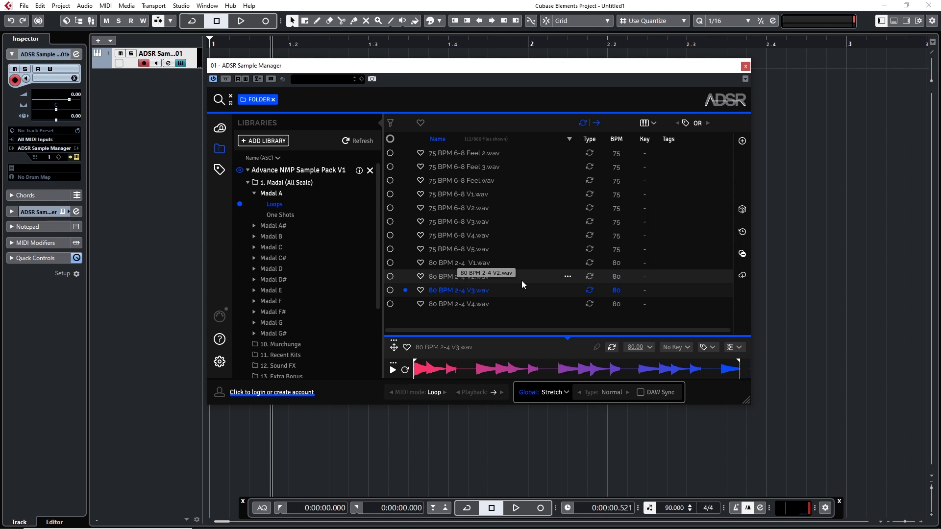
Step: List the Madal A One Shots and move the sample start of 1.wav to the beginning of its hit
left_click(283, 216)
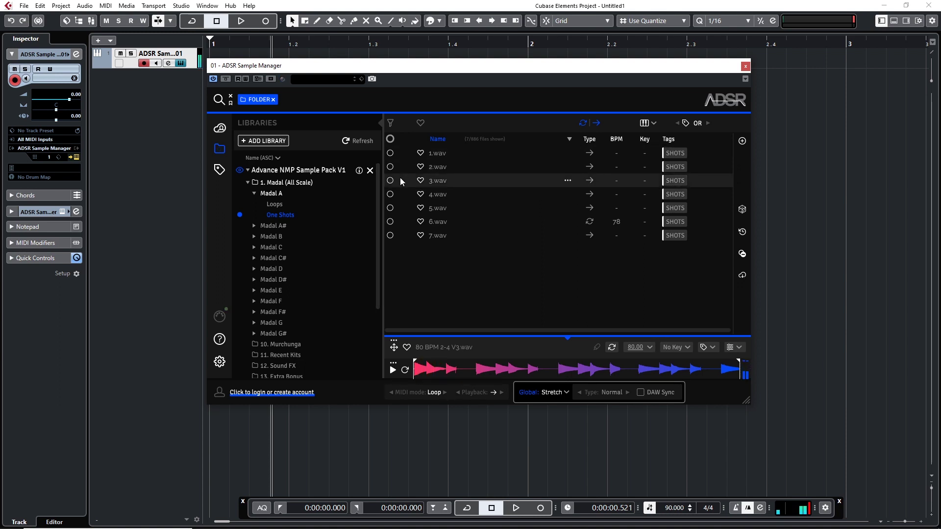
left_click(437, 153)
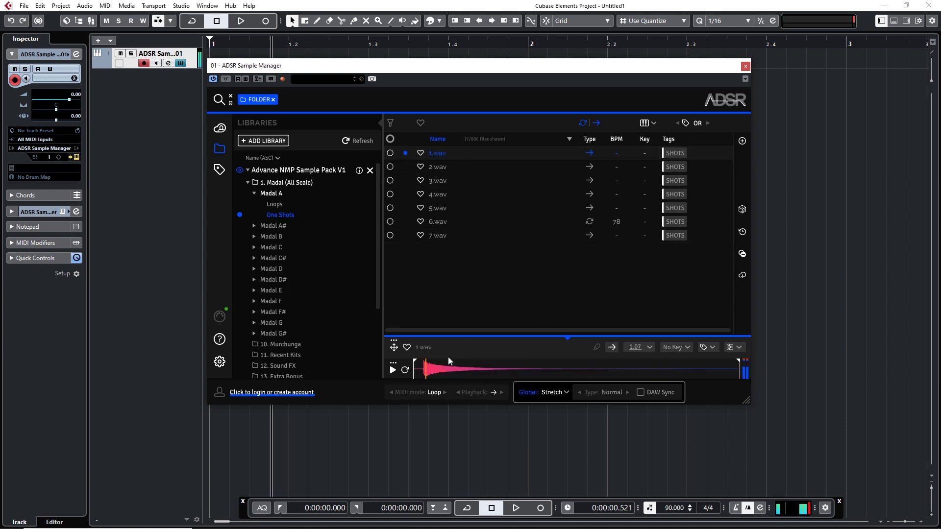
left_click_drag(414, 369, 424, 369)
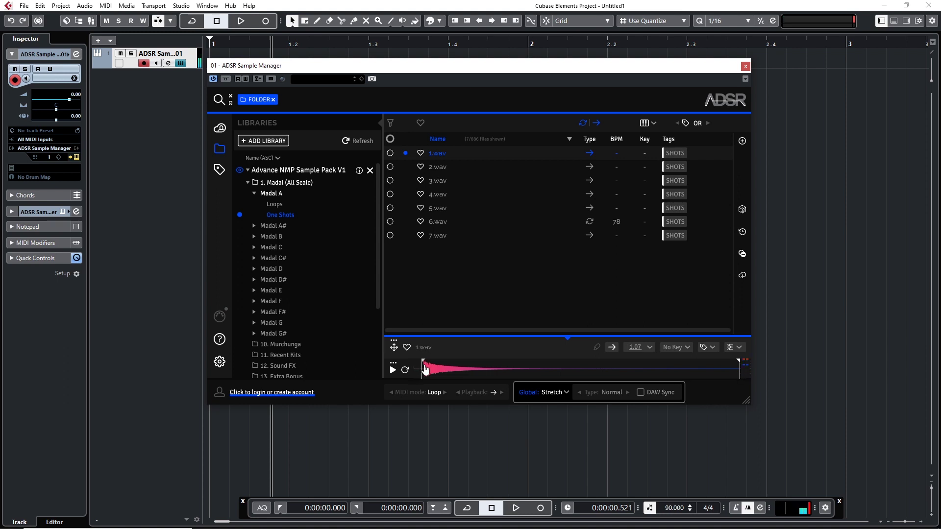
left_click(427, 369)
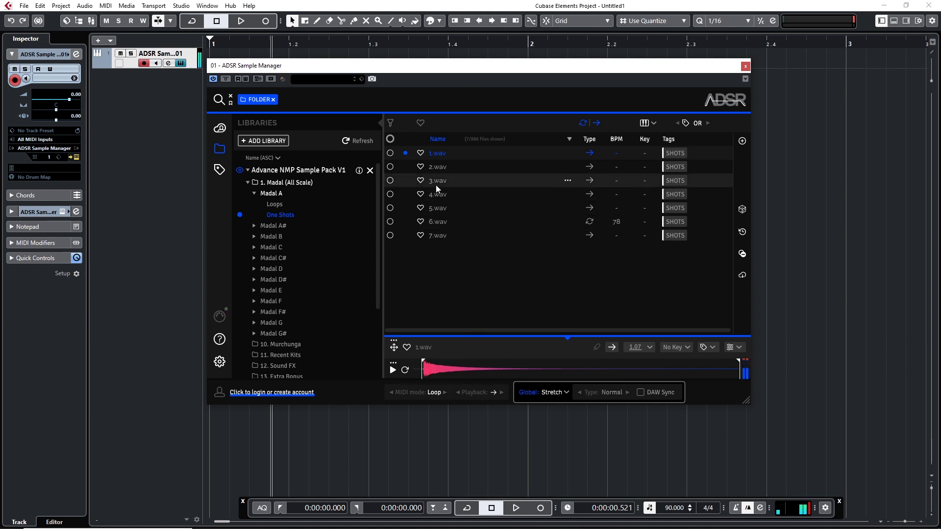
Step: Set the sample start of 6.wav just before its first small spike and of 7.wav at its second hit
left_click(437, 222)
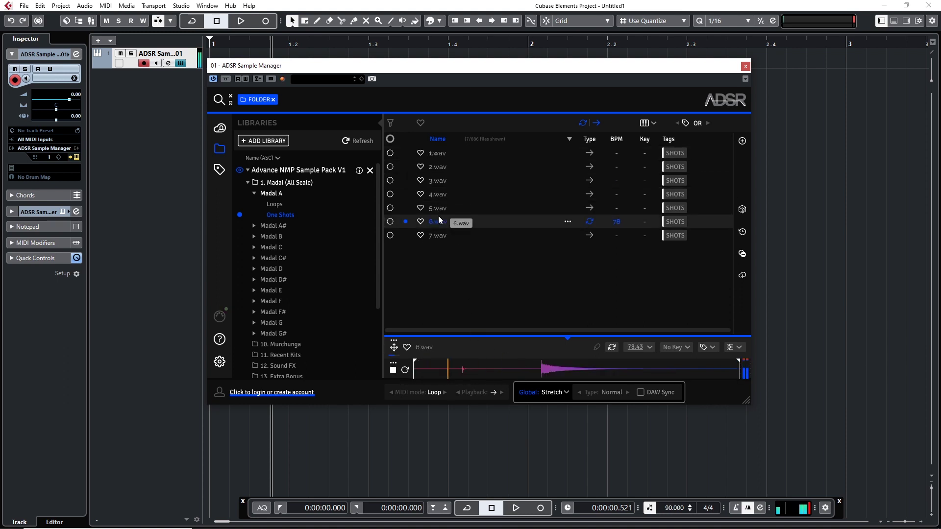
left_click_drag(416, 369, 461, 375)
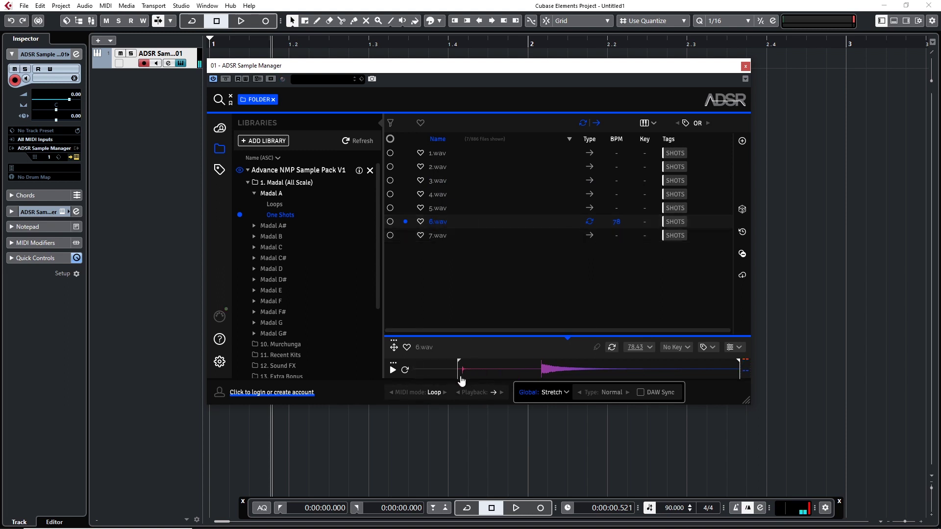
left_click(421, 240)
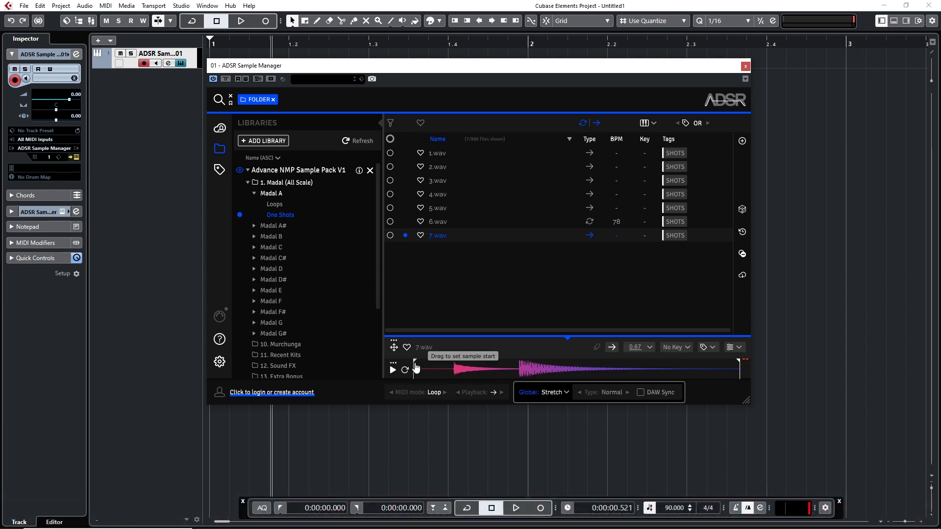
left_click_drag(414, 367, 520, 379)
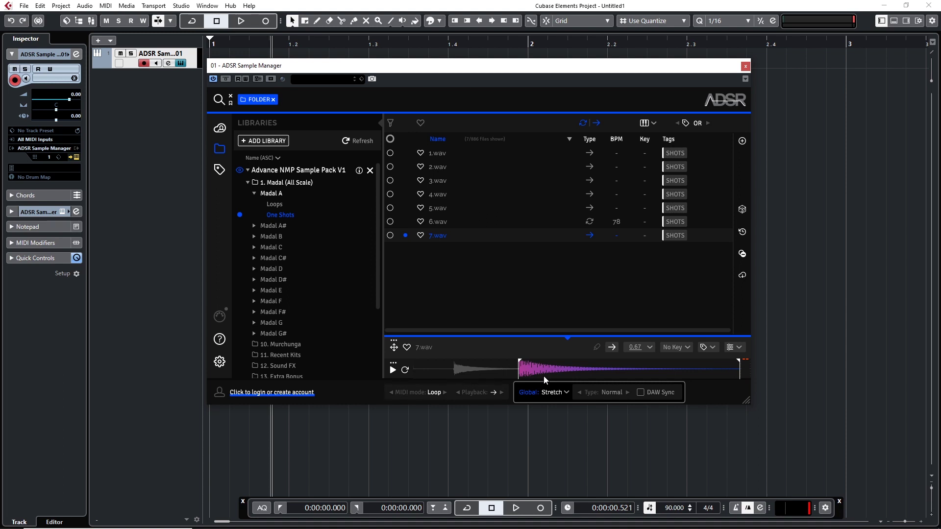
Step: Audition the one shots 3.wav, 2.wav and 1.wav, and collapse the Madal A folder
left_click(431, 182)
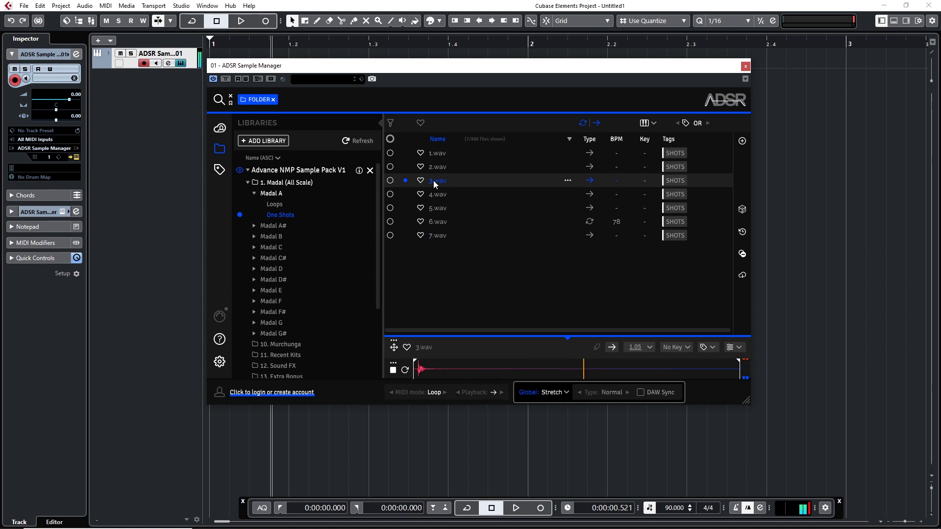
left_click(434, 169)
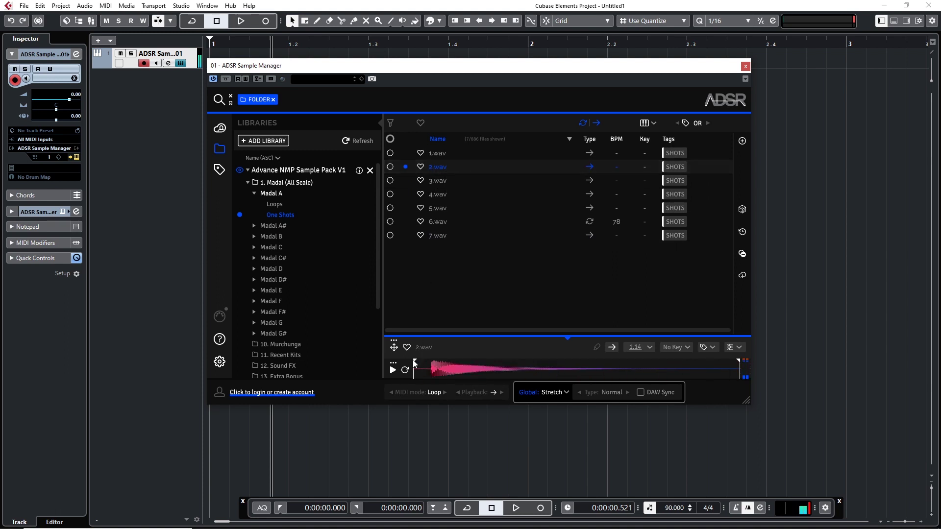
left_click(437, 154)
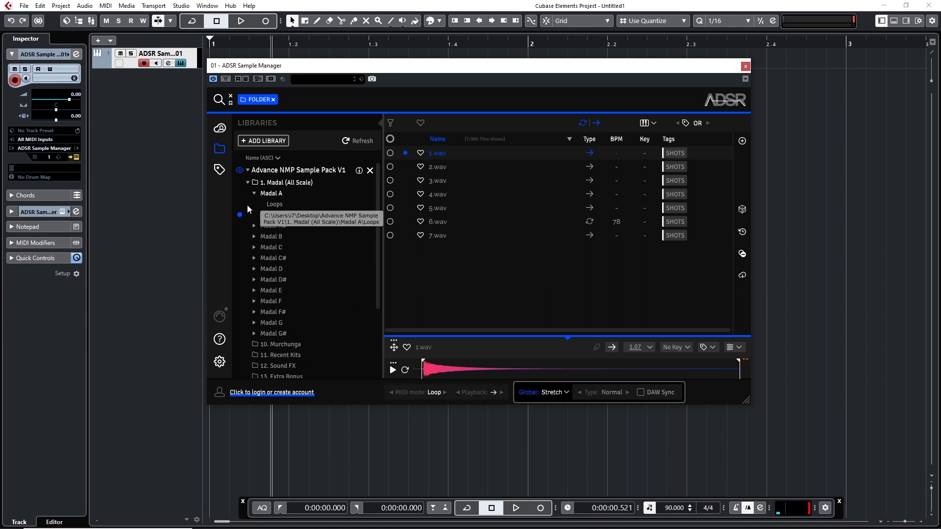
left_click(254, 192)
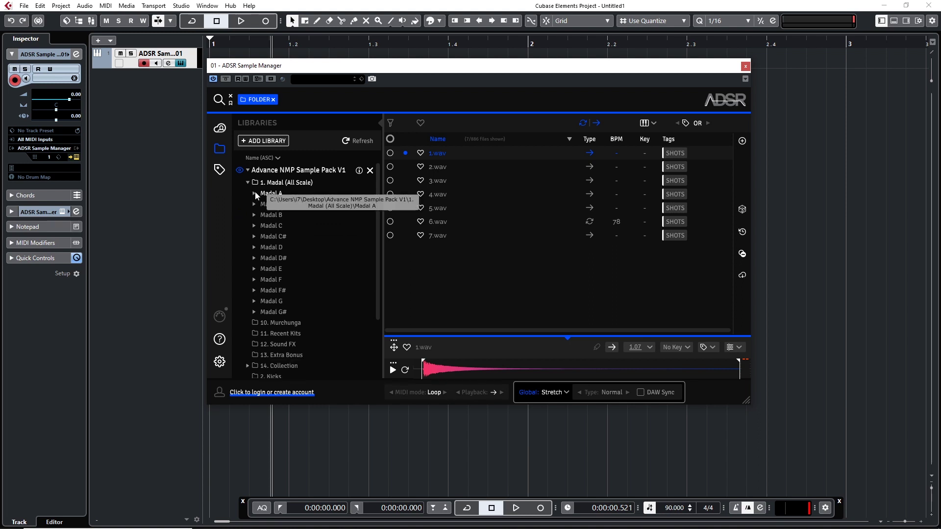
Step: Audition the Madal D loops 75BPM Loop V3, 80 BPM 2-4 Loop 1 and 2-4 Loop 3, and list the Madal D One Shots
left_click(254, 248)
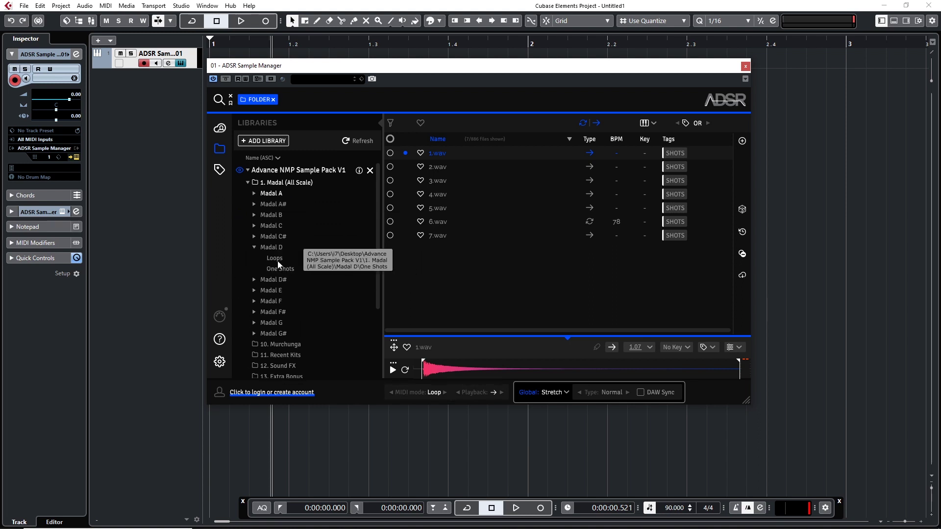
left_click(455, 221)
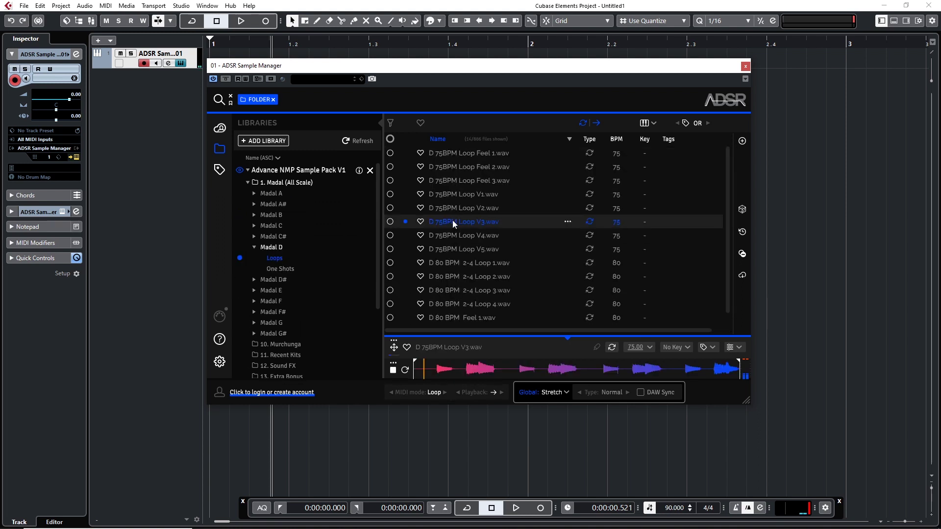
left_click(461, 263)
left_click(455, 295)
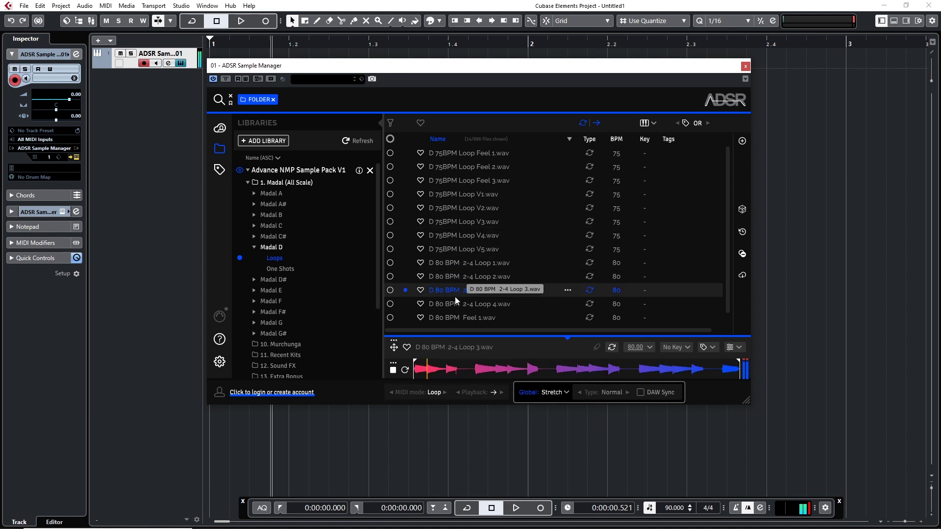
left_click(275, 269)
left_click(254, 247)
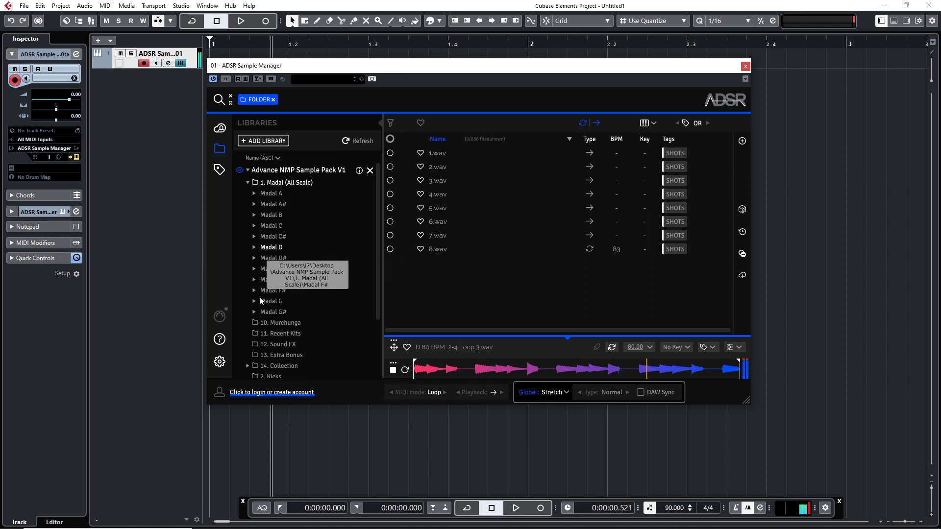
Step: Audition the Madal F loops F 2-4 80 BPM Loop 3 and F 6-8 75 BPM Feel 2, and collapse the Madal F folder
left_click(254, 280)
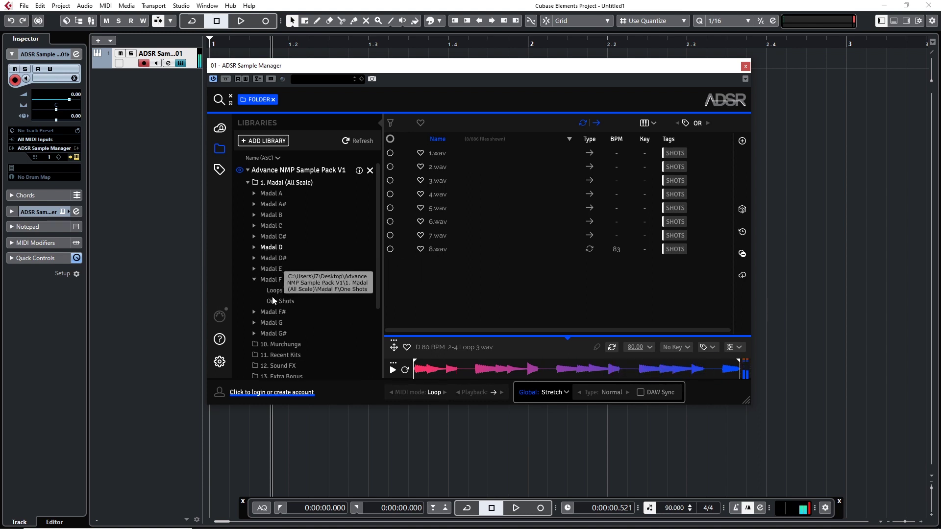
left_click(272, 291)
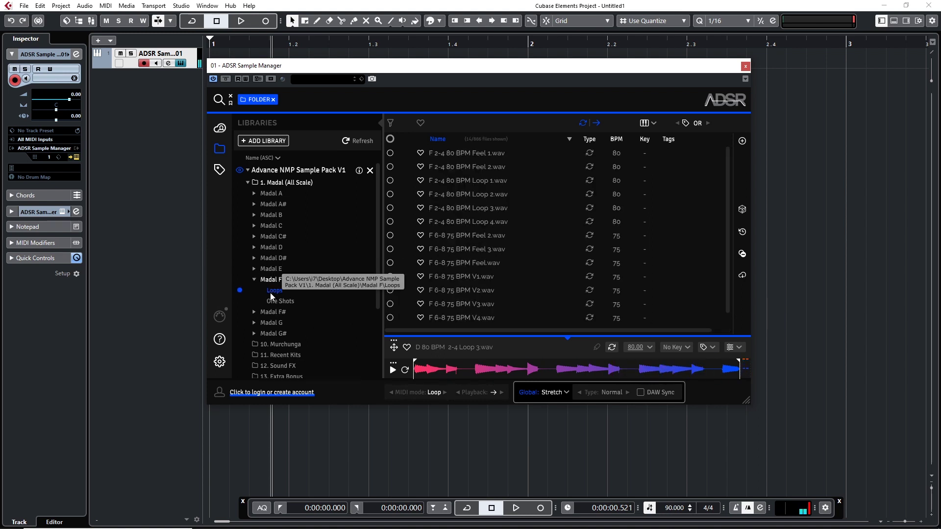
left_click(423, 207)
left_click(421, 208)
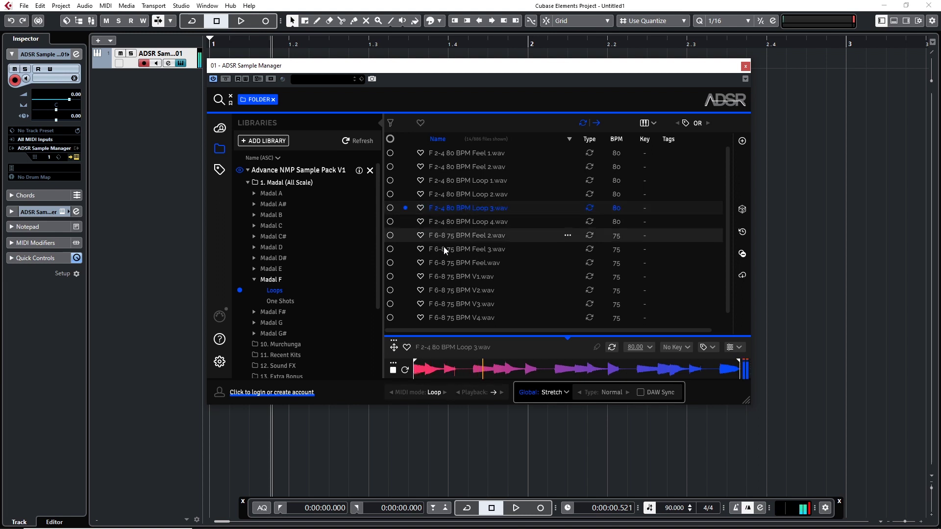
left_click(472, 236)
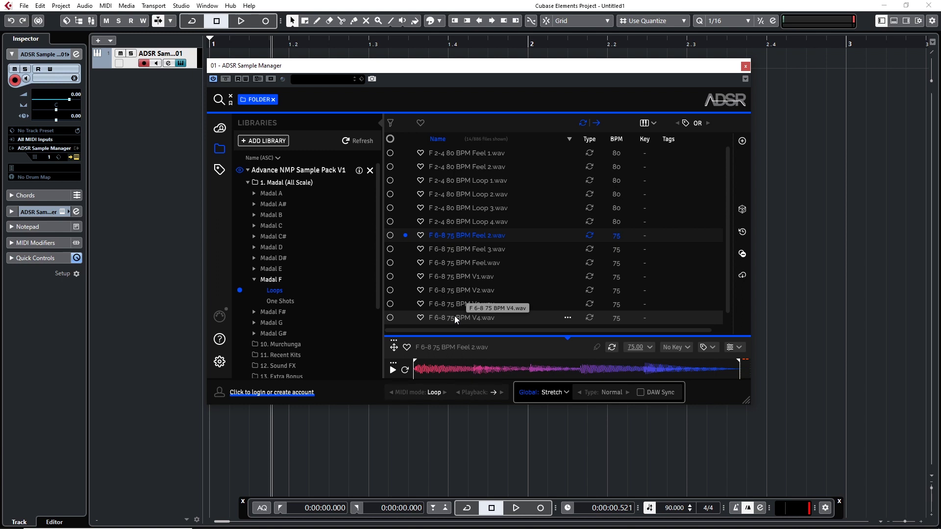
left_click(254, 280)
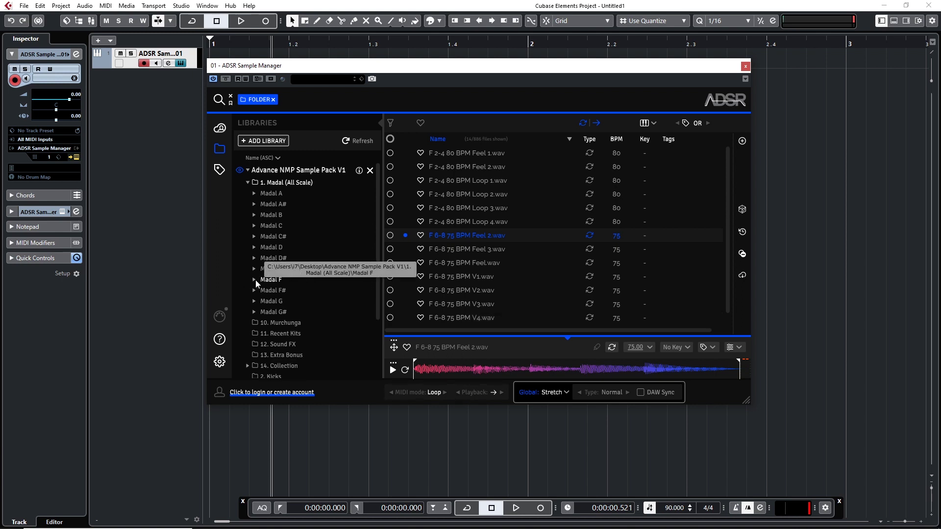
Step: List the samples in the 9. Santur folder and audition santur C #2.wav
scroll(275, 303, "down", 3)
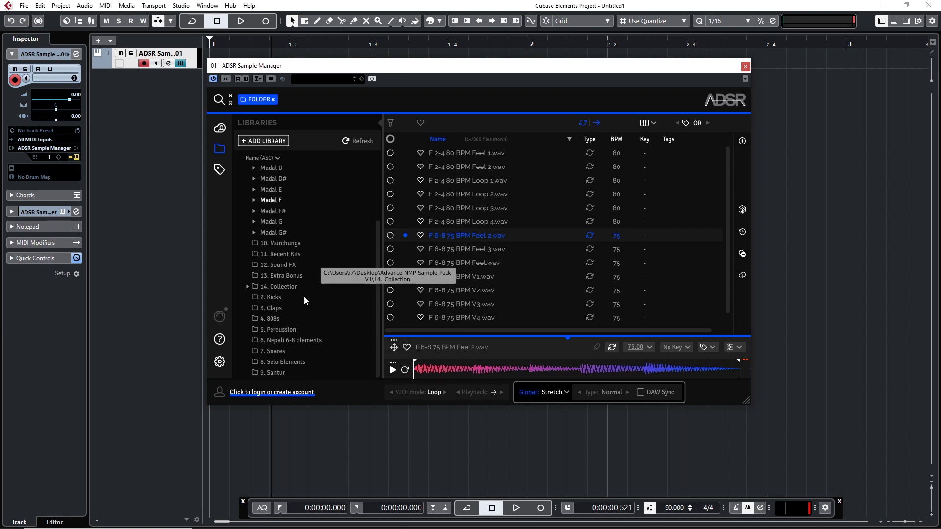
left_click(271, 372)
left_click(445, 244)
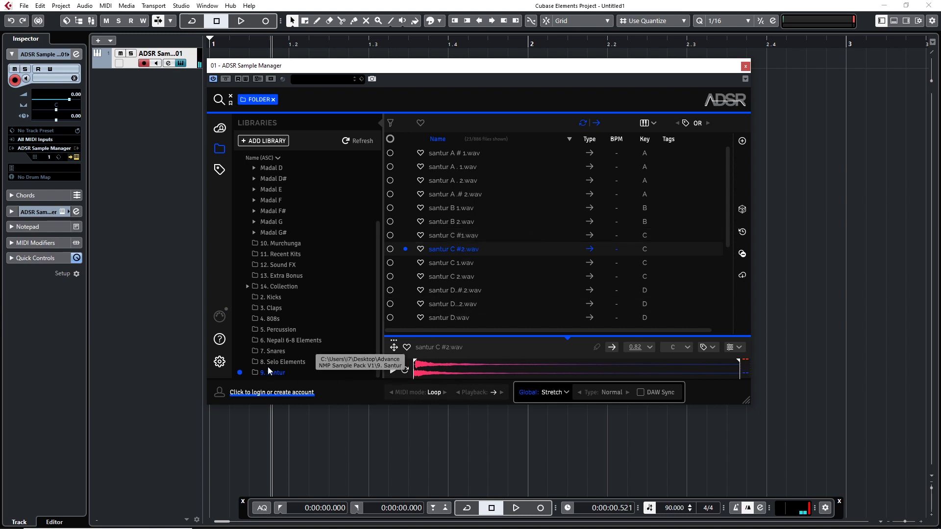
Step: List the 7. Snares folder and audition Snares (1), (2), (5), (4), (2) again and (7)
left_click(275, 352)
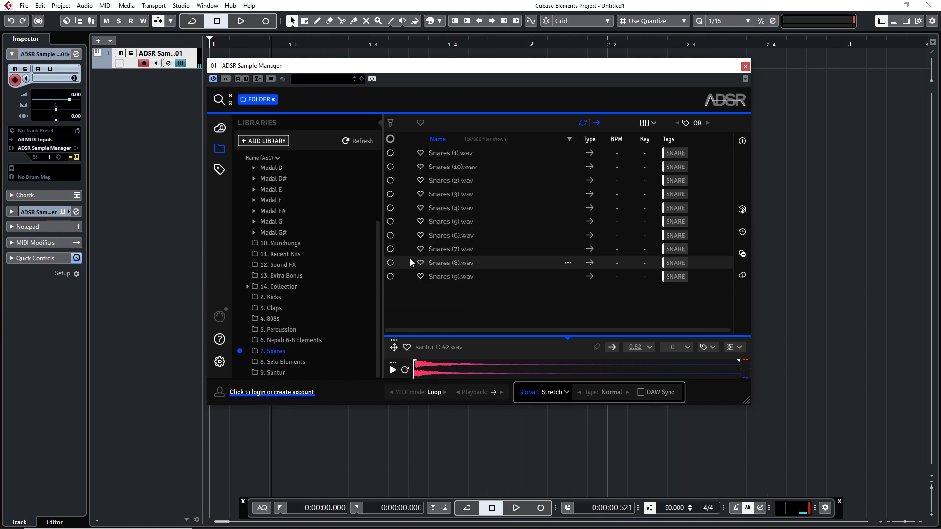
left_click(446, 156)
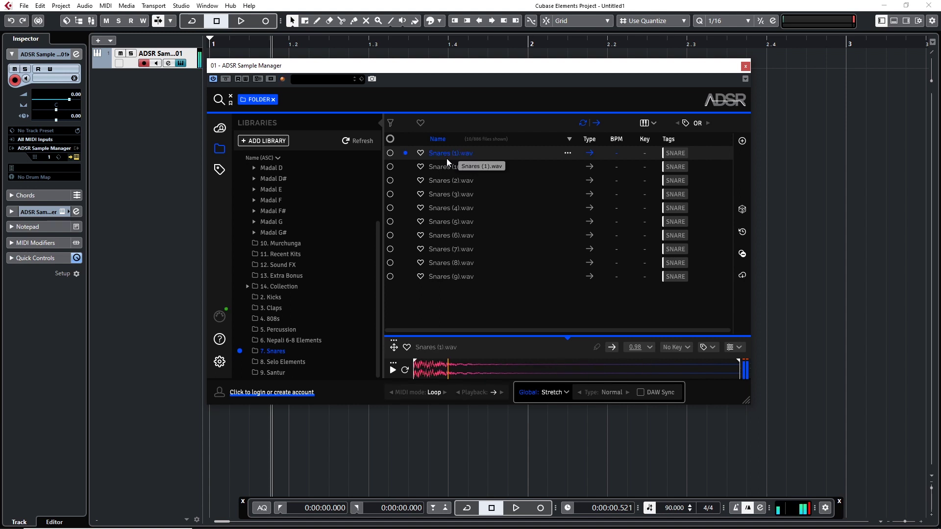
left_click(446, 184)
left_click(446, 222)
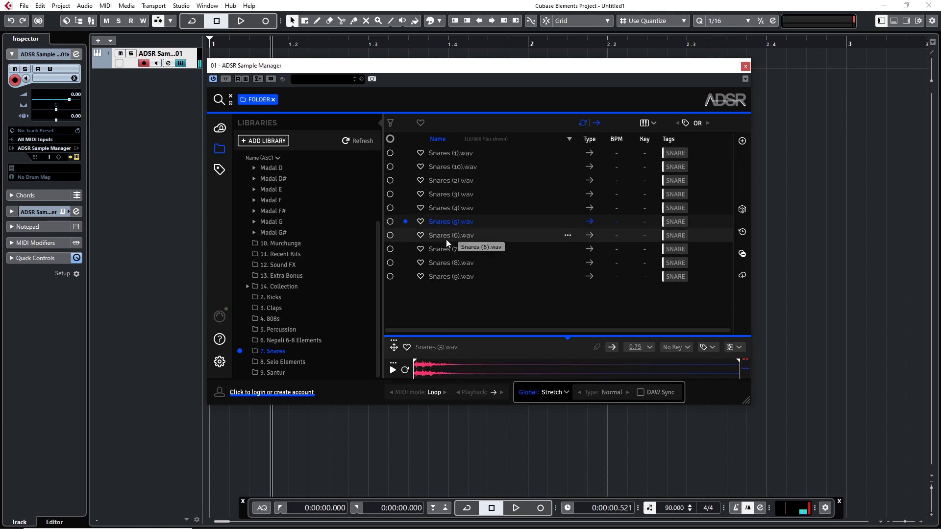
left_click(441, 209)
left_click(443, 183)
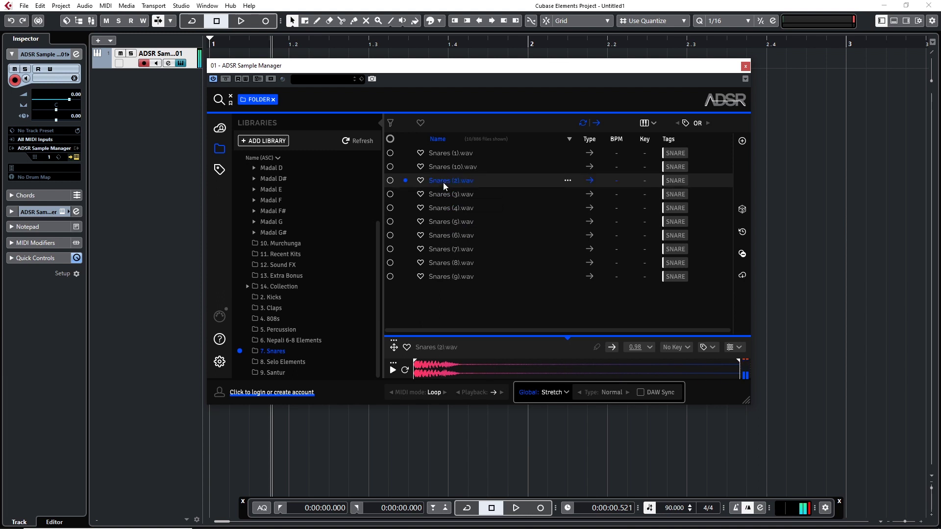
left_click(454, 248)
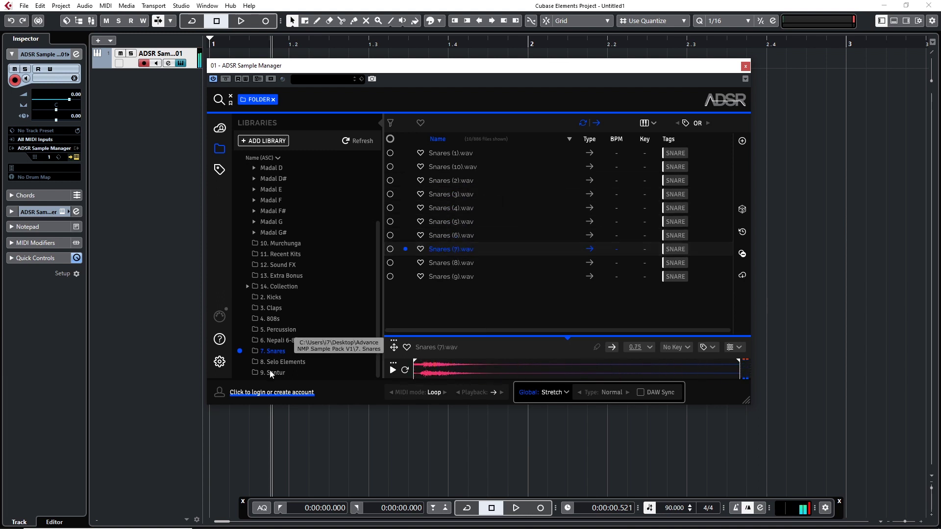
Step: List the 5. Percussion folder and audition Percussion (15), (17) through (20), (14), (13) and (10)
left_click(274, 330)
left_click(510, 235)
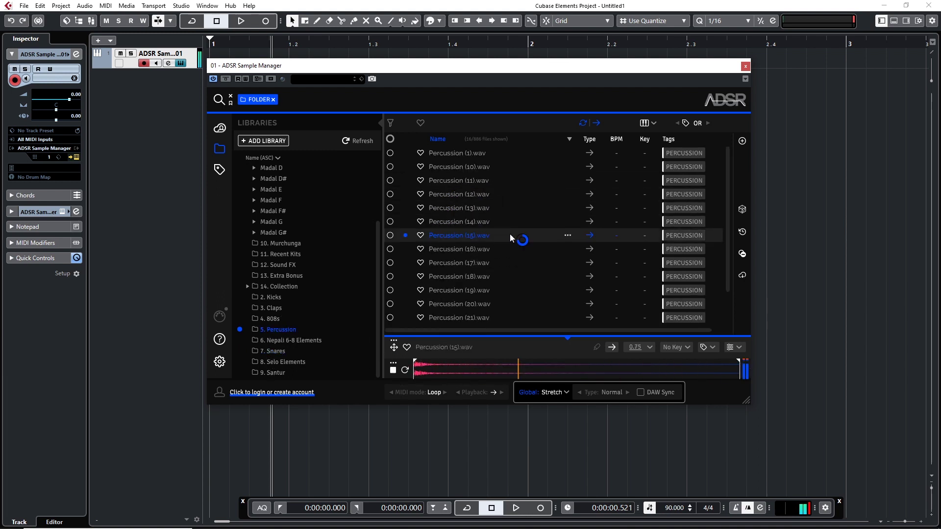
left_click(466, 264)
key("Down")
key("Down")
key("Down")
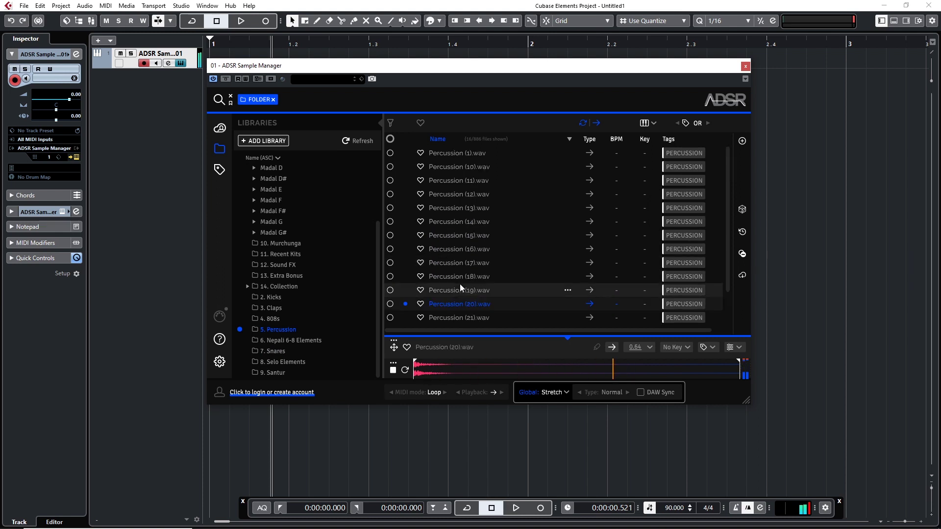
left_click(459, 222)
left_click(460, 208)
left_click(460, 167)
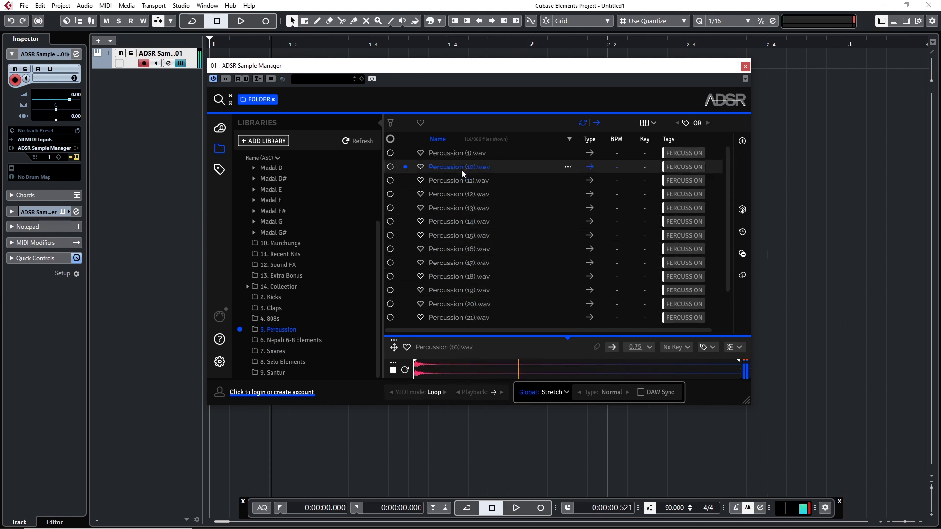
Step: List the 14. Collection folder and audition Additional NMP Kits (8) and (78) near the end of its samples
left_click(291, 288)
scroll(499, 246, "down", 10)
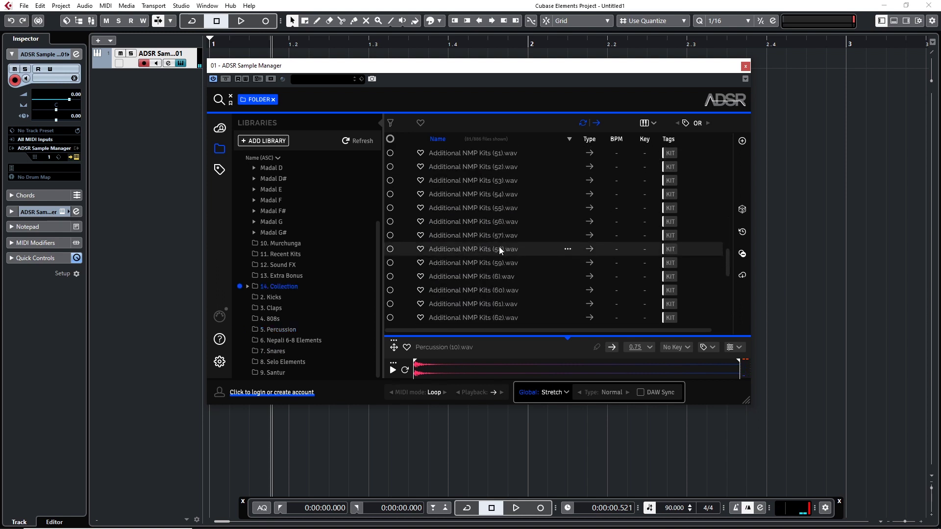
scroll(498, 248, "down", 7)
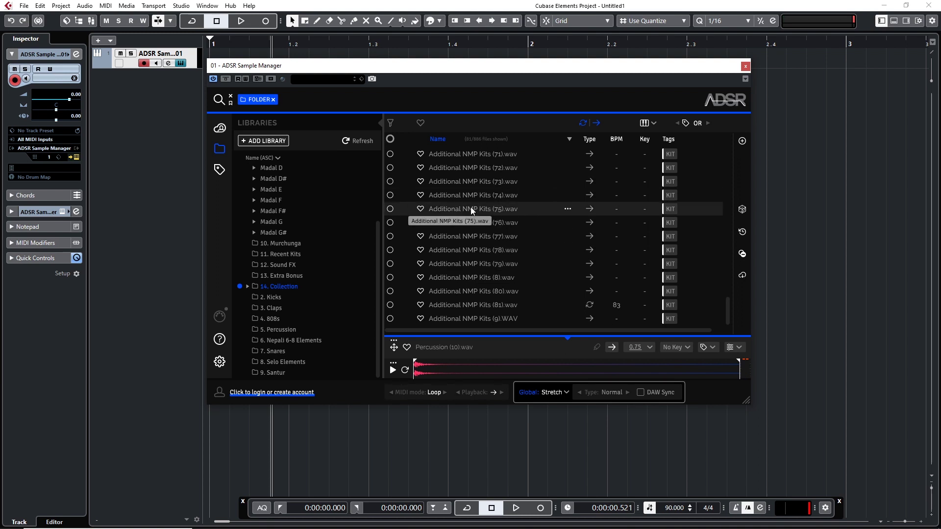
left_click(463, 277)
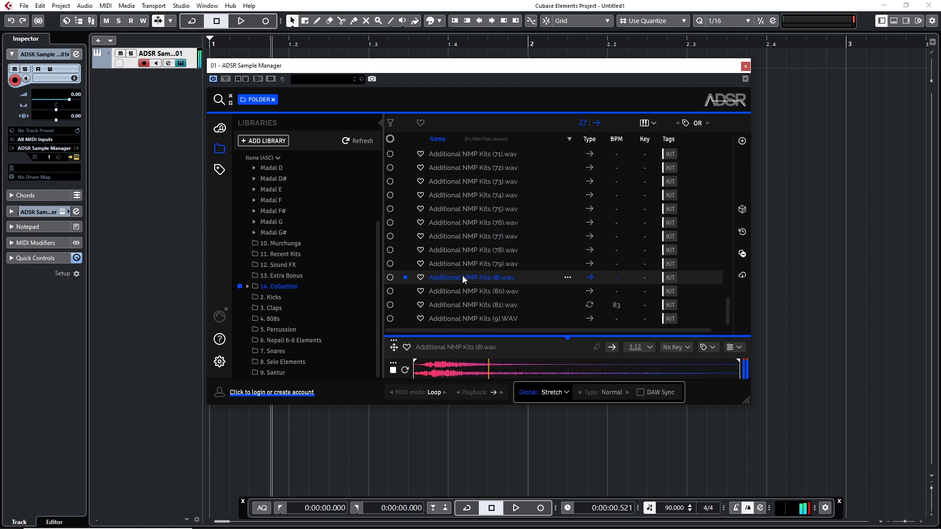
left_click(463, 249)
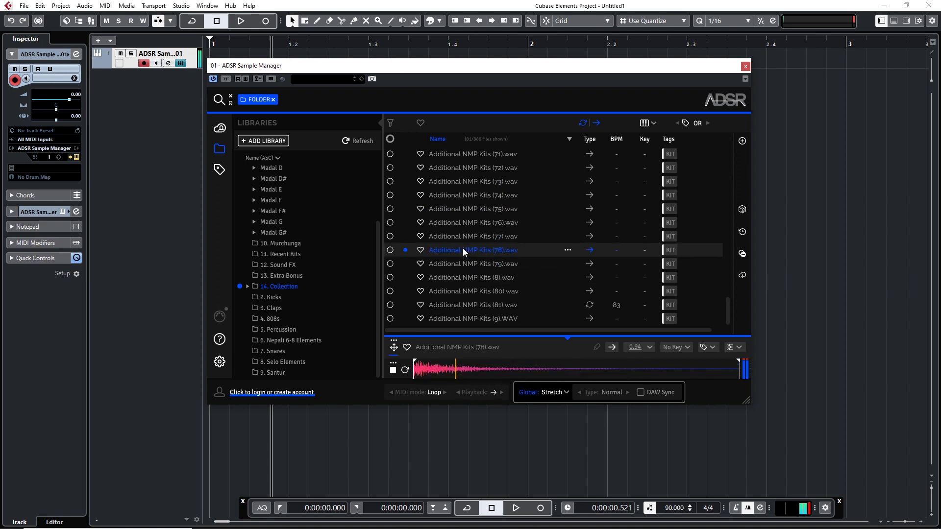
Step: List the 8. Selo Elements folder and audition NMP Selo Elements (13), (11), (16) and (2)
left_click(286, 363)
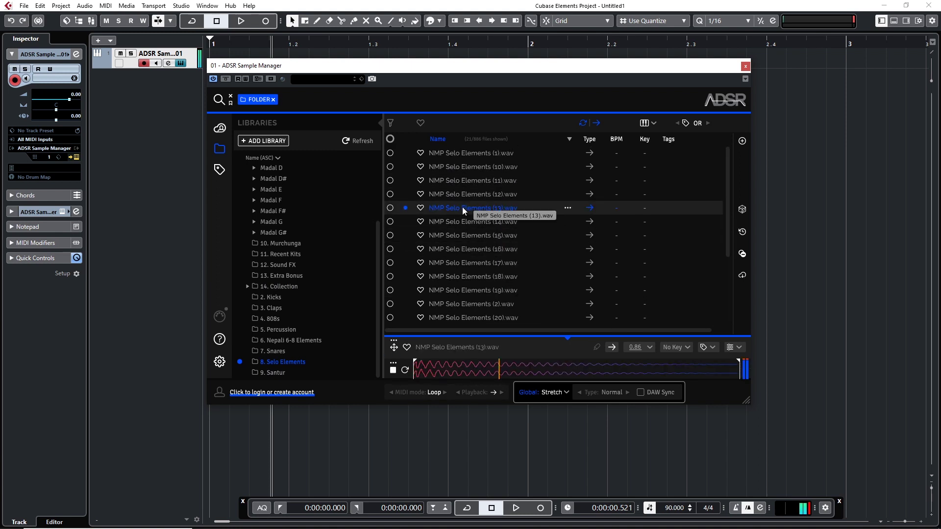
left_click(465, 181)
left_click(459, 276)
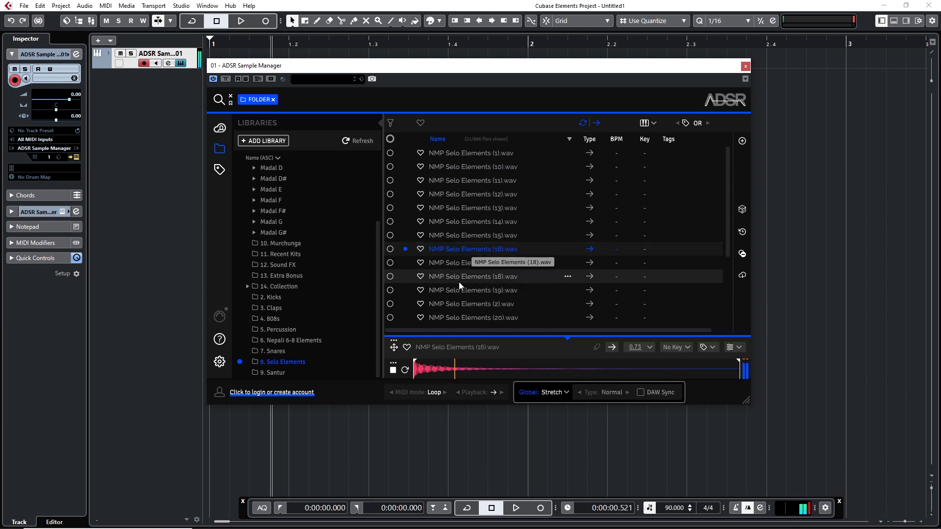
left_click(463, 302)
scroll(292, 298, "up", 2)
scroll(303, 298, "down", 2)
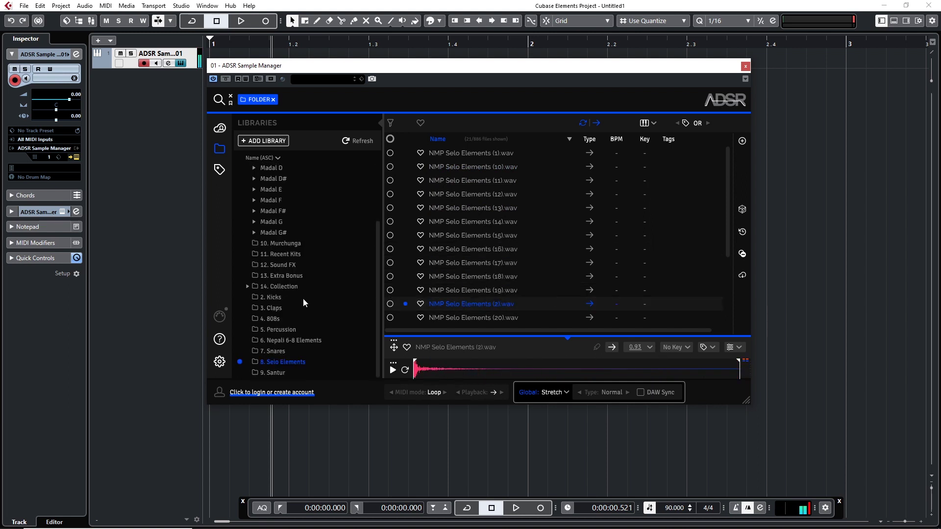
Step: List the 10. Murchunga folder and audition Kits (14), (13), (10), (17) and (19)
left_click(289, 245)
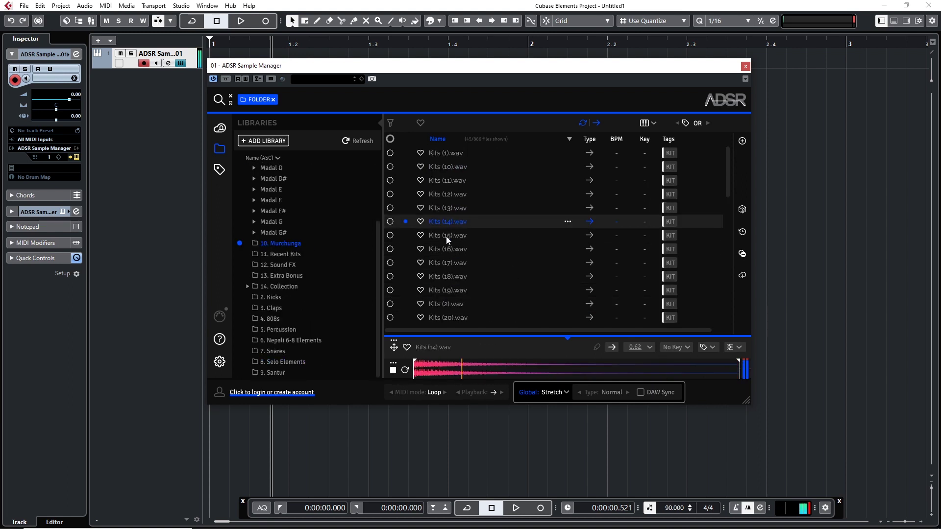
left_click(442, 208)
left_click(447, 168)
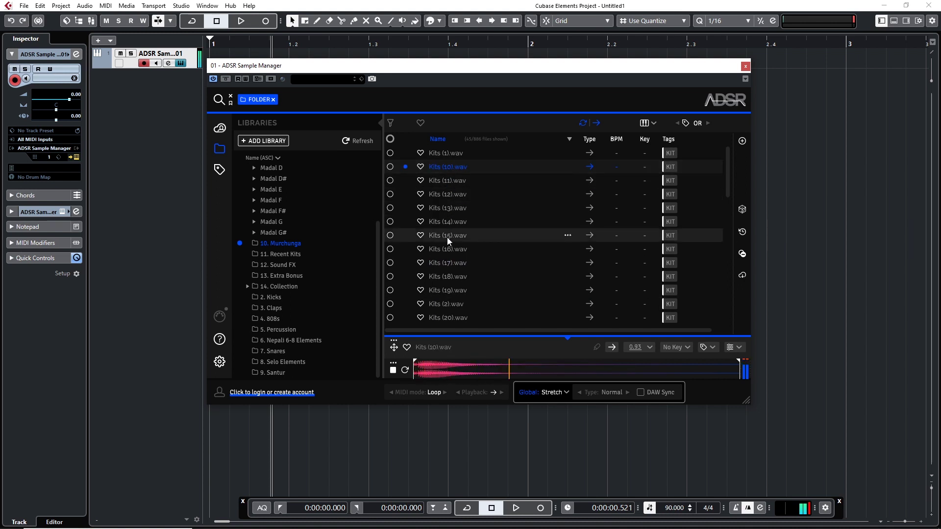
left_click(446, 263)
left_click(442, 293)
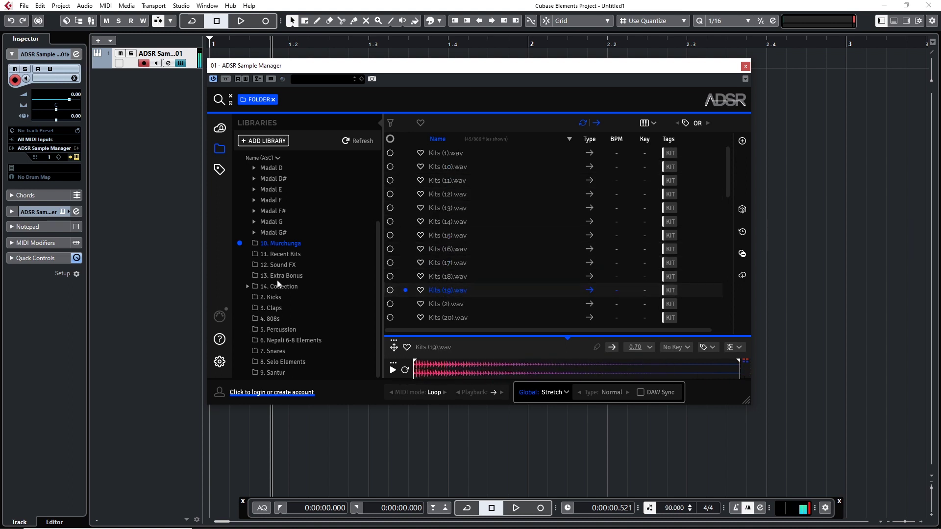
Step: List the 11. Recent Kits folder and audition Kits (3) and Kits (4)
left_click(290, 254)
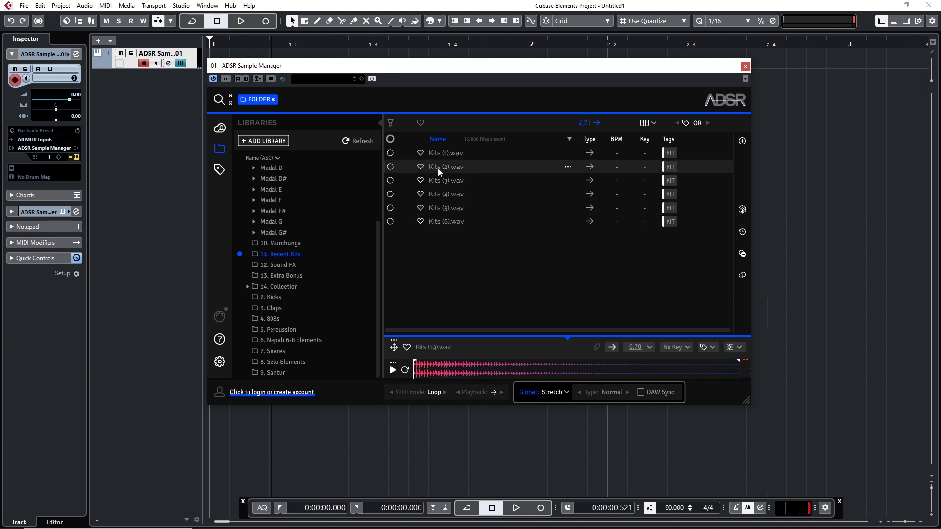
left_click(444, 185)
left_click(446, 196)
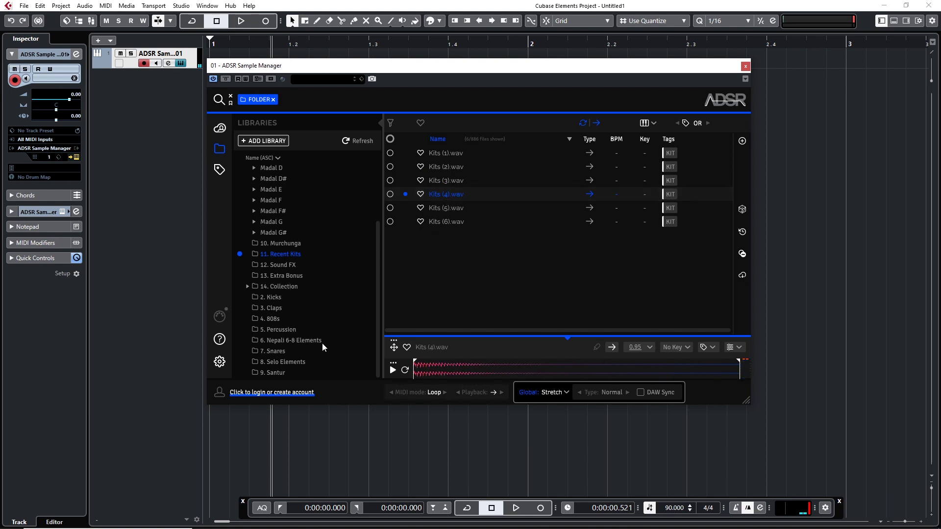
Step: List the 6. Nepali 6-8 Elements folder and audition NMP 6-8 Elements (15), (19) and (10)
left_click(295, 342)
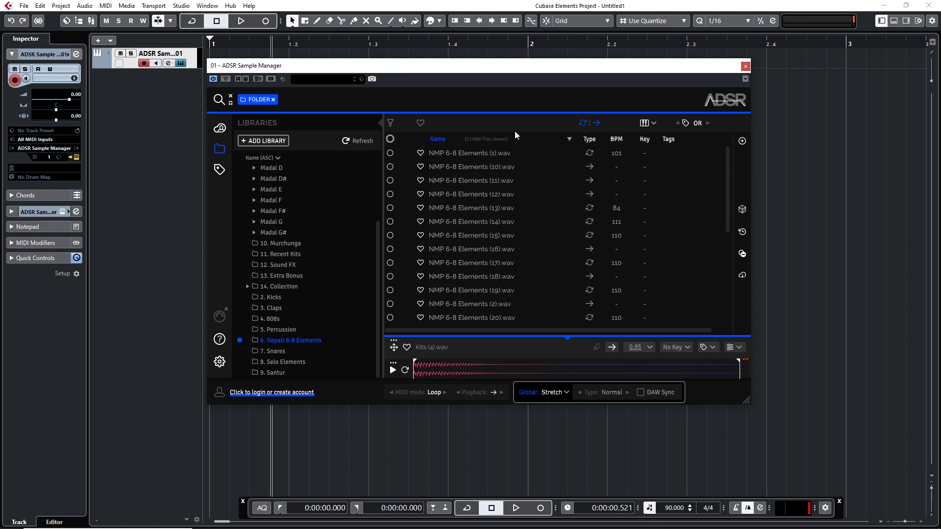
left_click(469, 228)
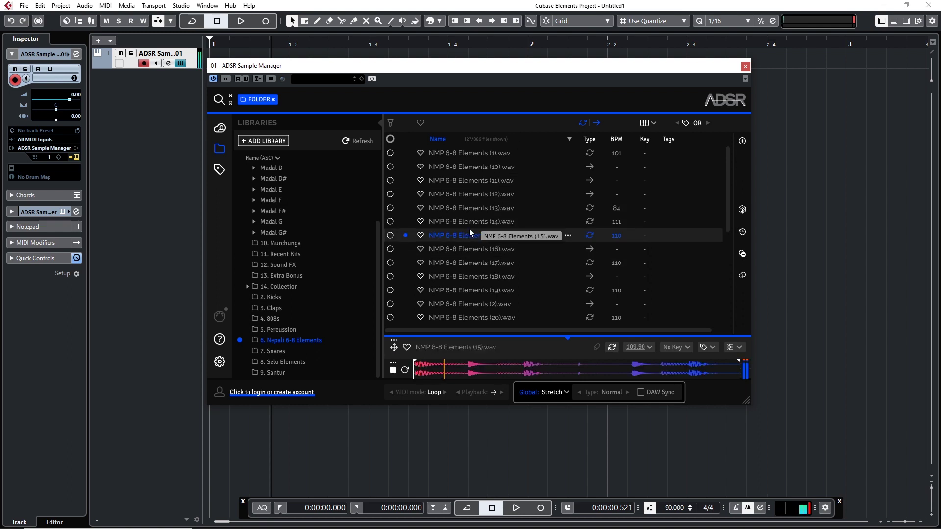
left_click(466, 291)
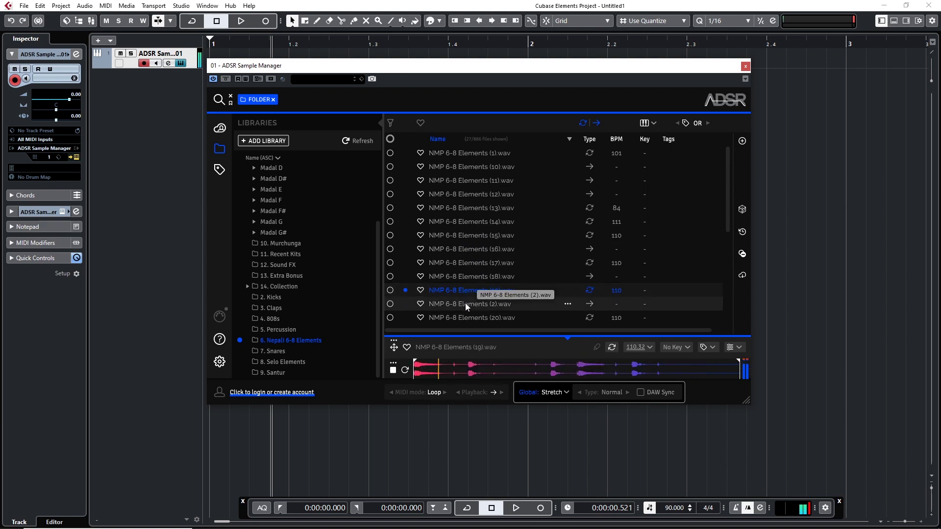
left_click(480, 167)
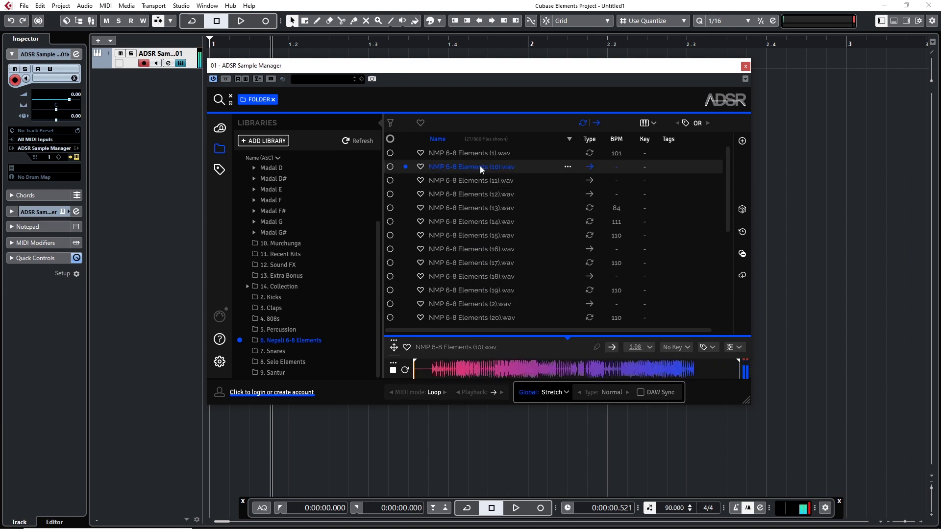
Step: Audition NMP 6-8 Elements (11), (12), (14), (16) and (18)
left_click(478, 178)
left_click(474, 196)
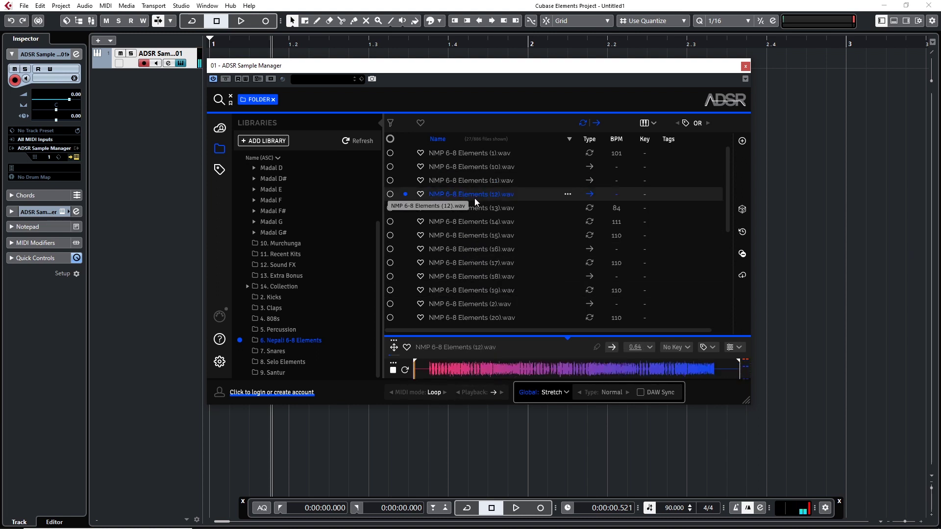
left_click(474, 221)
left_click(472, 248)
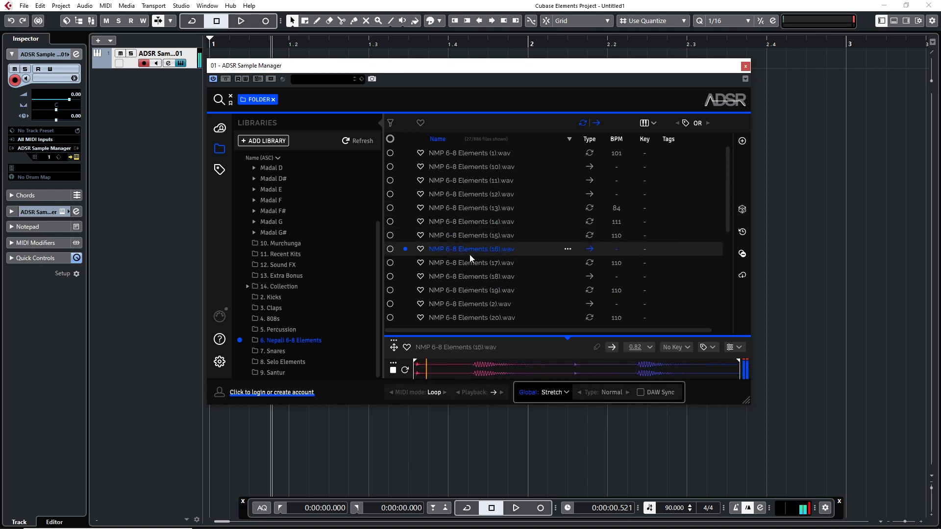
left_click(471, 276)
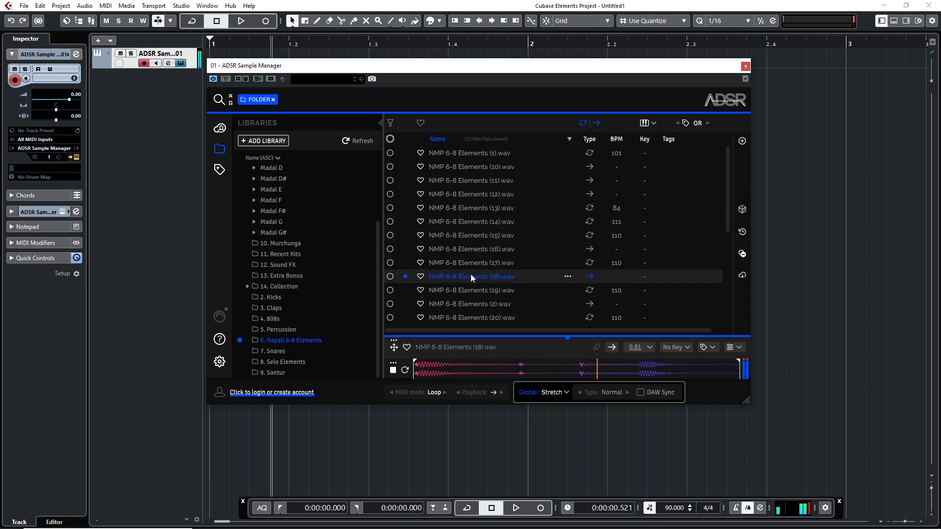
Step: Collapse the Madal folder, list the 12. Sound FX folder and audition NMP Sound FX (153) and (202)
left_click(248, 183)
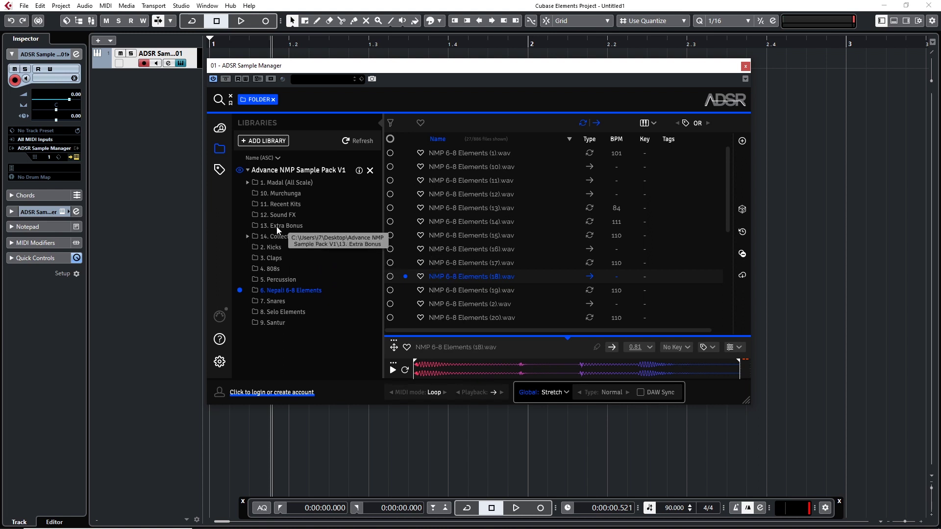
left_click(283, 216)
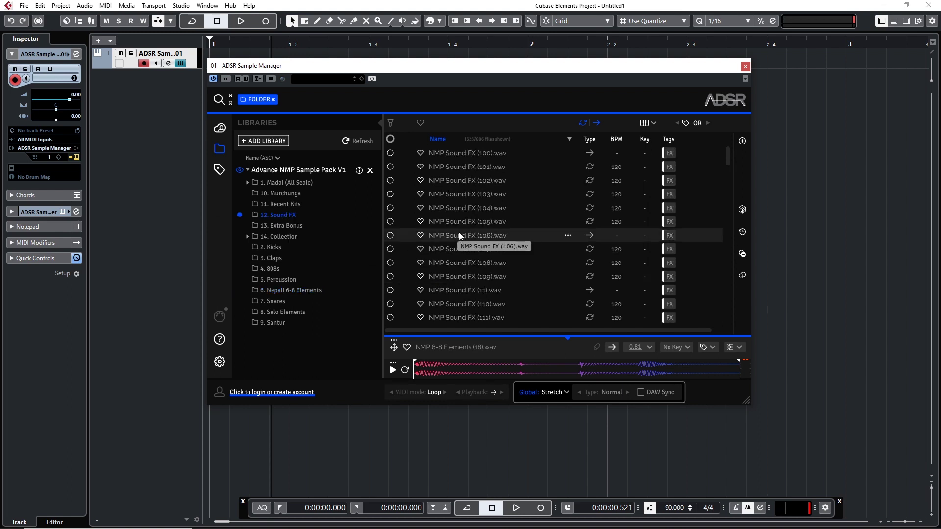
scroll(474, 218, "down", 5)
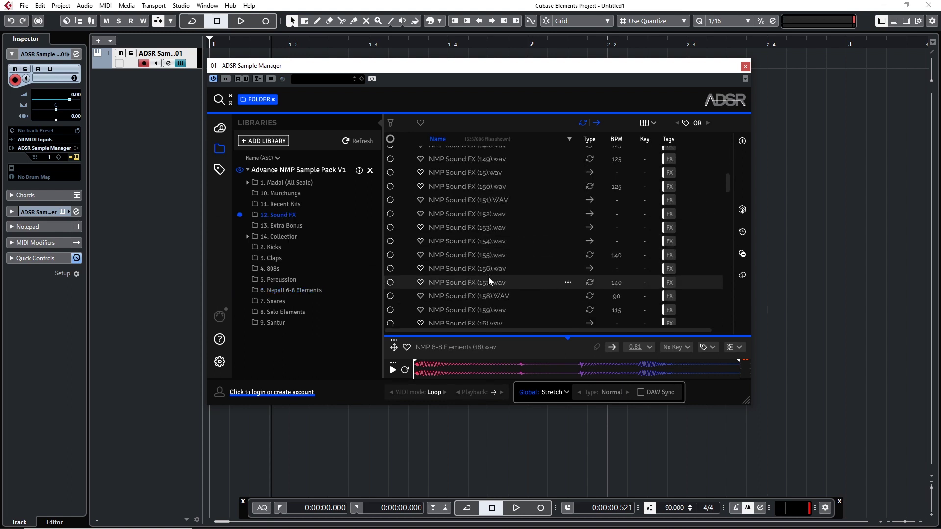
left_click(464, 230)
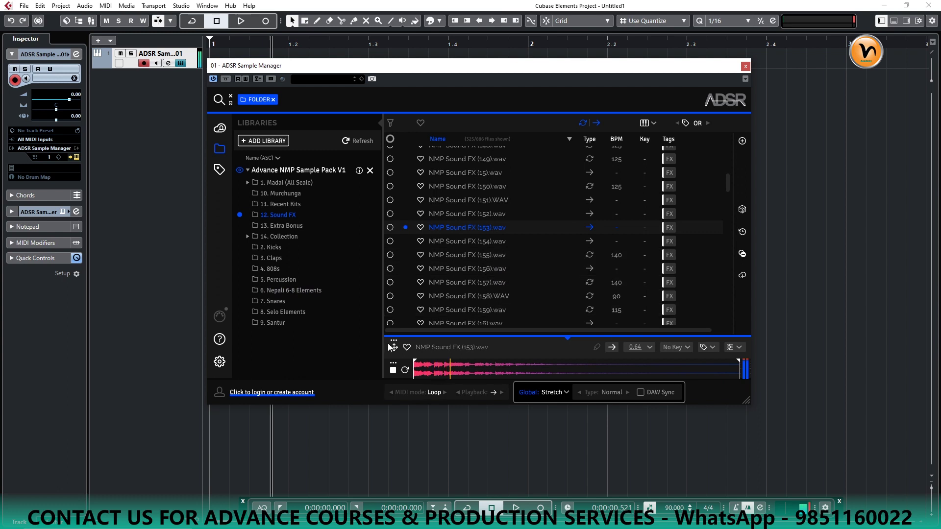
left_click(392, 371)
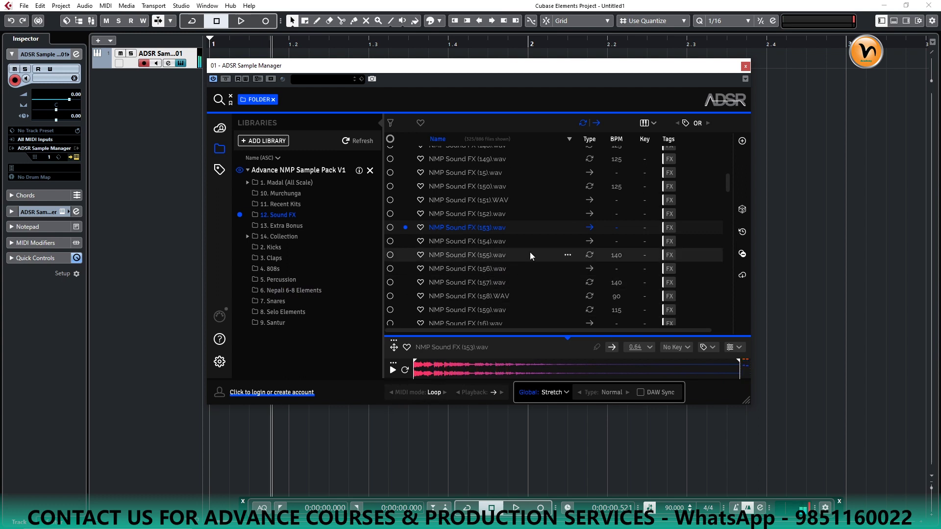
scroll(530, 252, "down", 9)
scroll(530, 251, "down", 7)
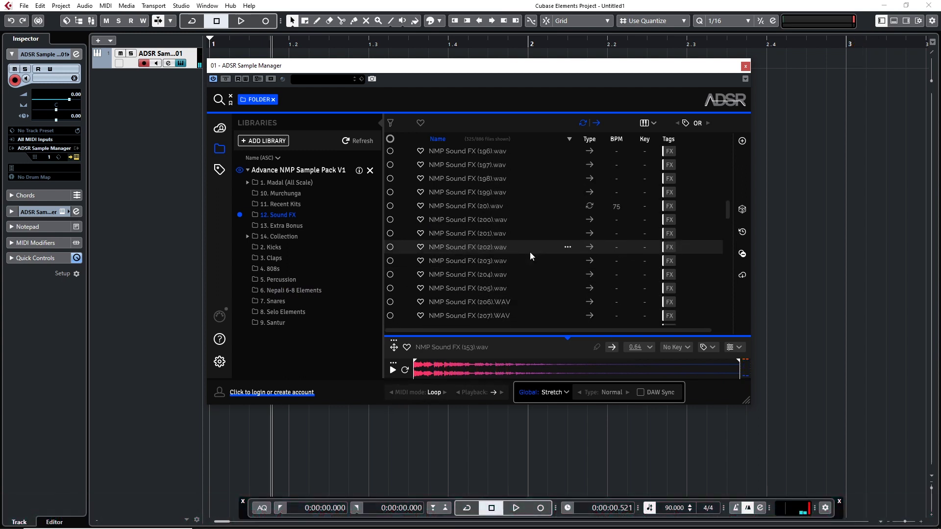
left_click(457, 248)
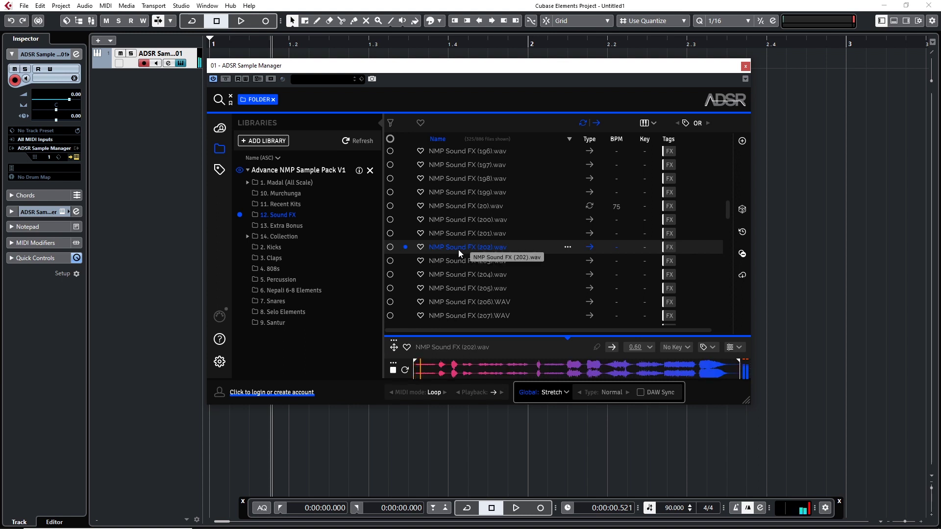
left_click(393, 371)
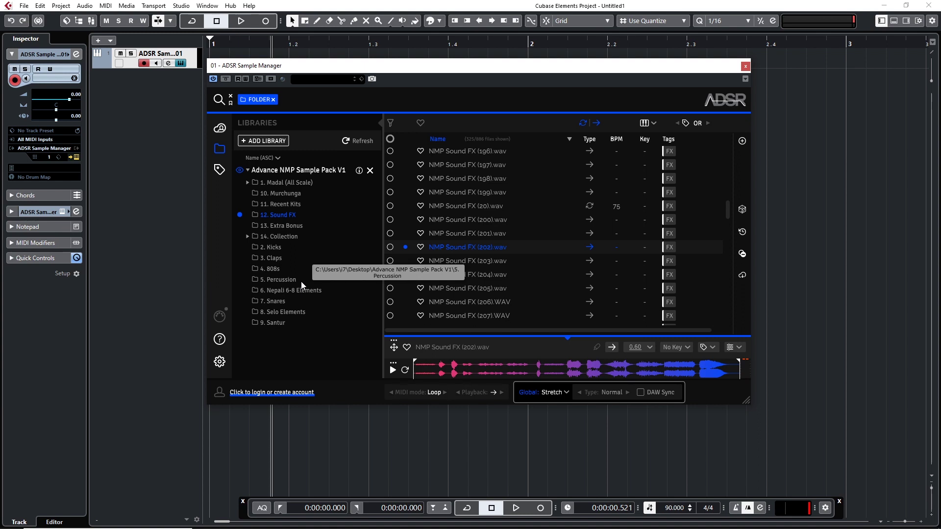
Step: Review the key subfolders inside the 1. Madal (All Scale) folder and collapse it again
left_click(247, 182)
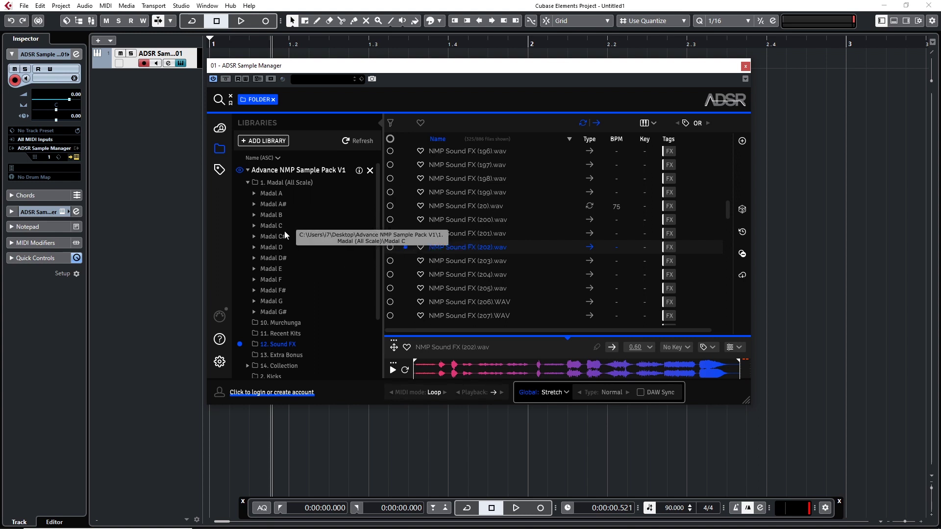
left_click(248, 182)
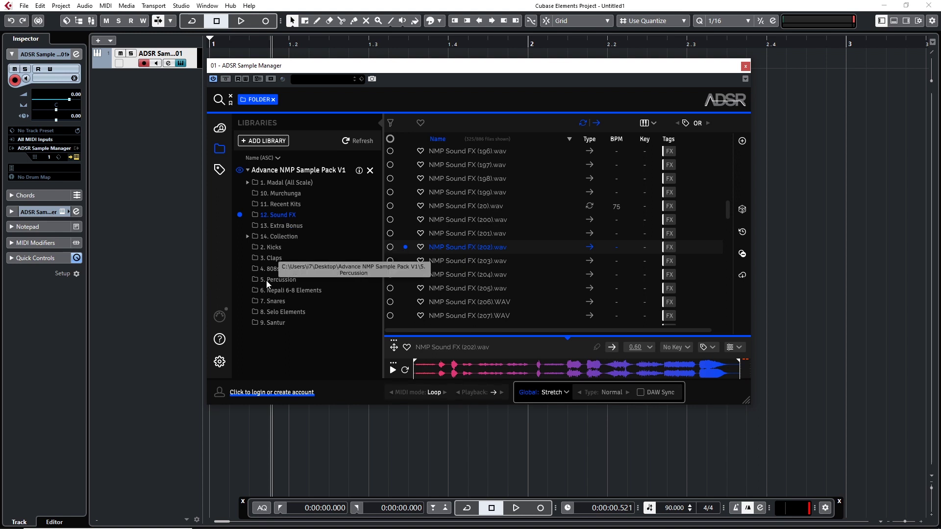
Step: List the 2. Kicks folder and audition Kicks (13), (2), (4), (6), (7), (8) and (9)
left_click(272, 248)
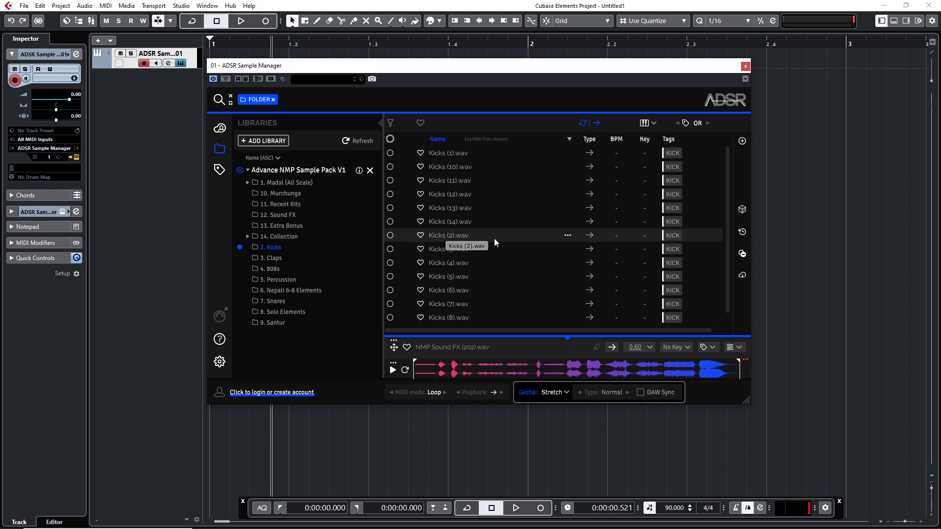
left_click(450, 210)
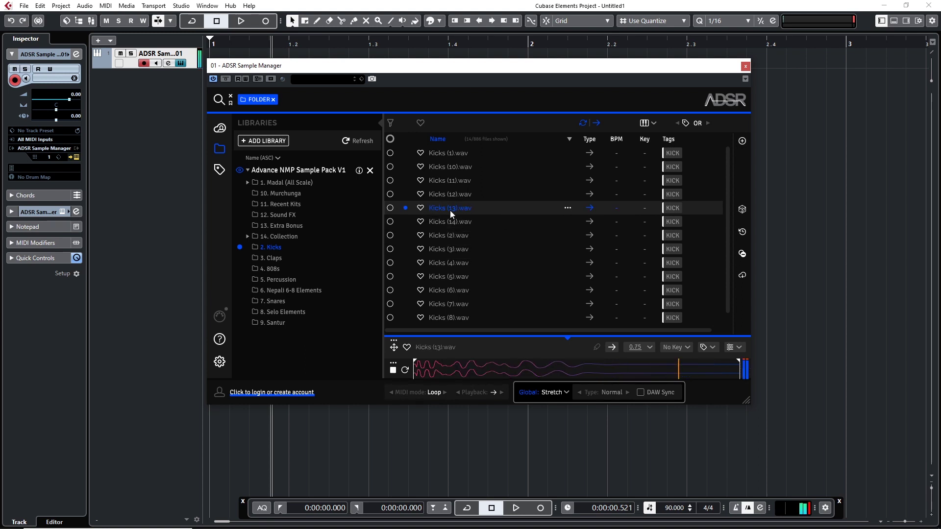
left_click(452, 238)
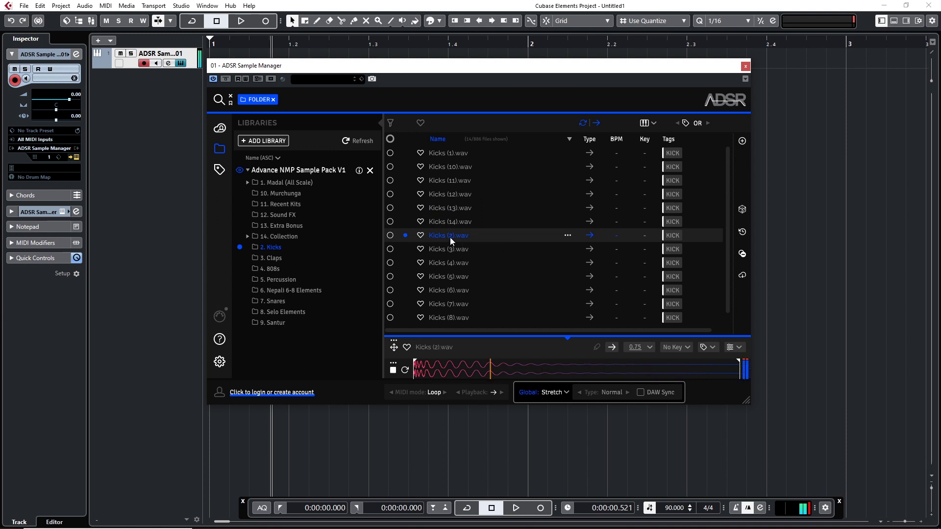
left_click(451, 246)
scroll(448, 262, "down", 1)
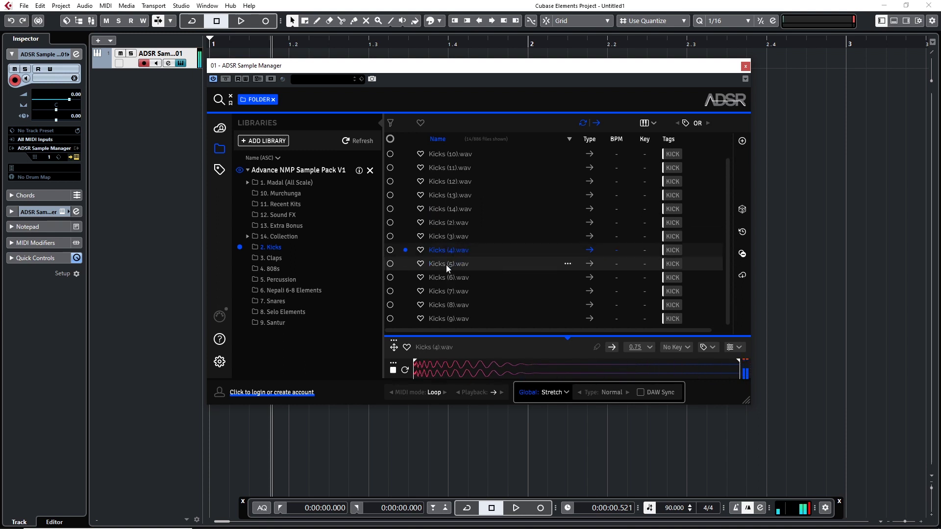
left_click(445, 276)
left_click(447, 291)
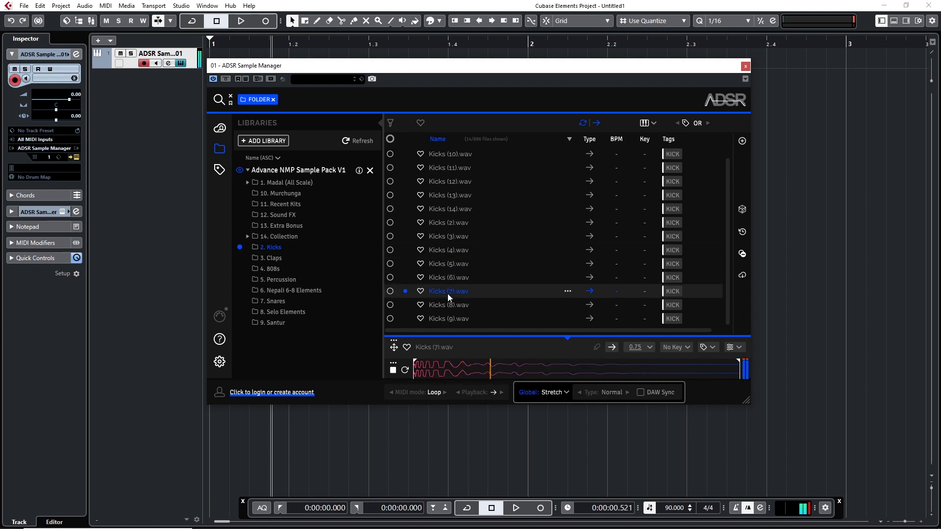
left_click(448, 303)
left_click(446, 319)
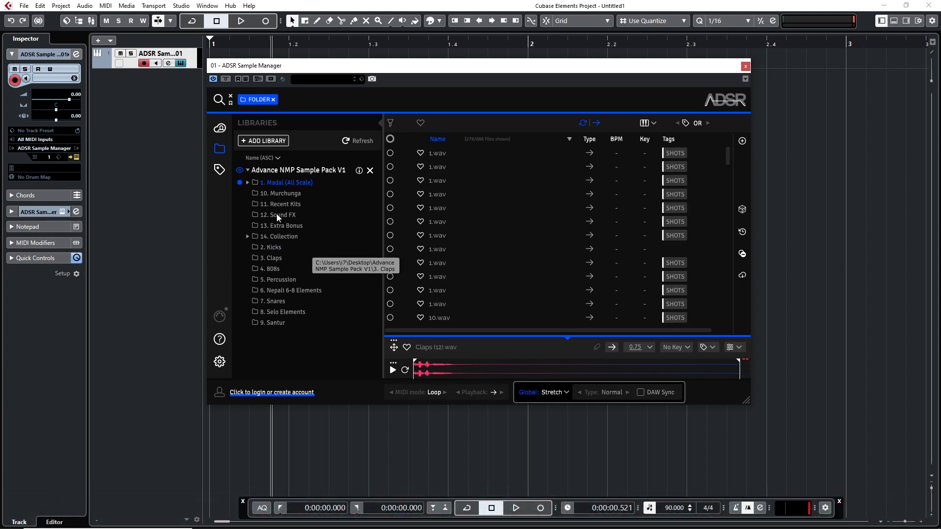
Step: Check the size and file count in the Advance NMP Sample Pack V1 folder's properties from the add-library folder browser
left_click(261, 142)
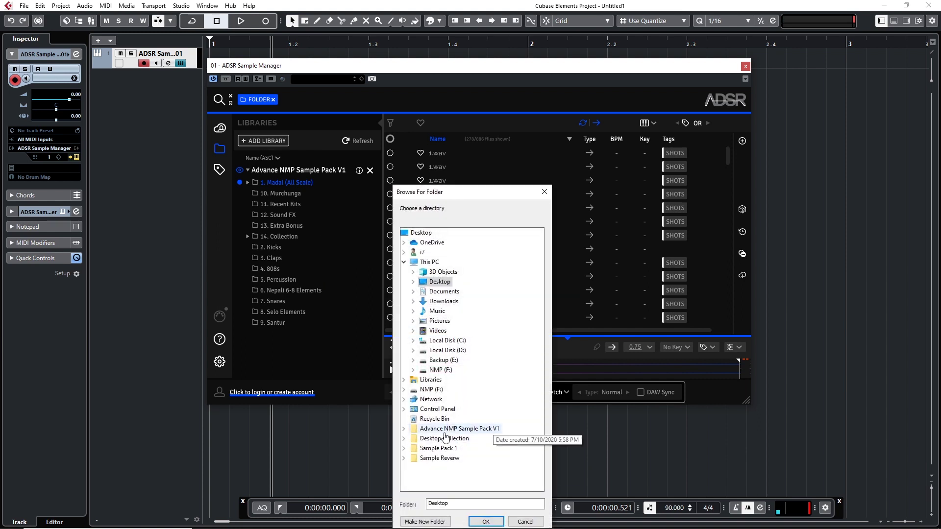
right_click(453, 428)
left_click(534, 482)
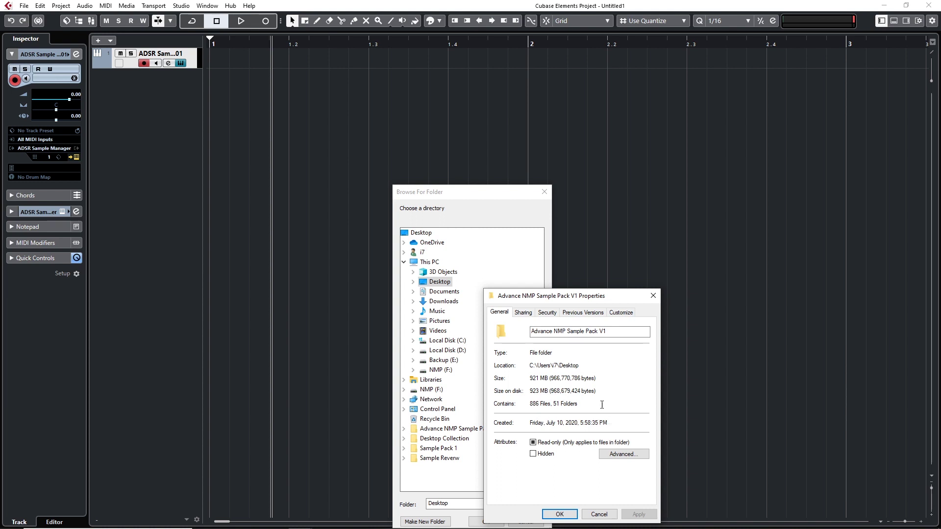
left_click_drag(568, 296, 438, 197)
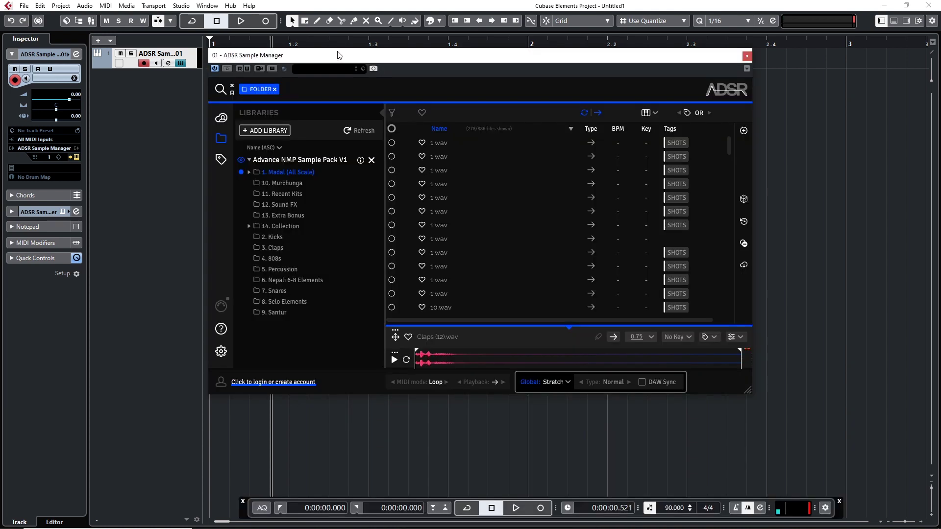